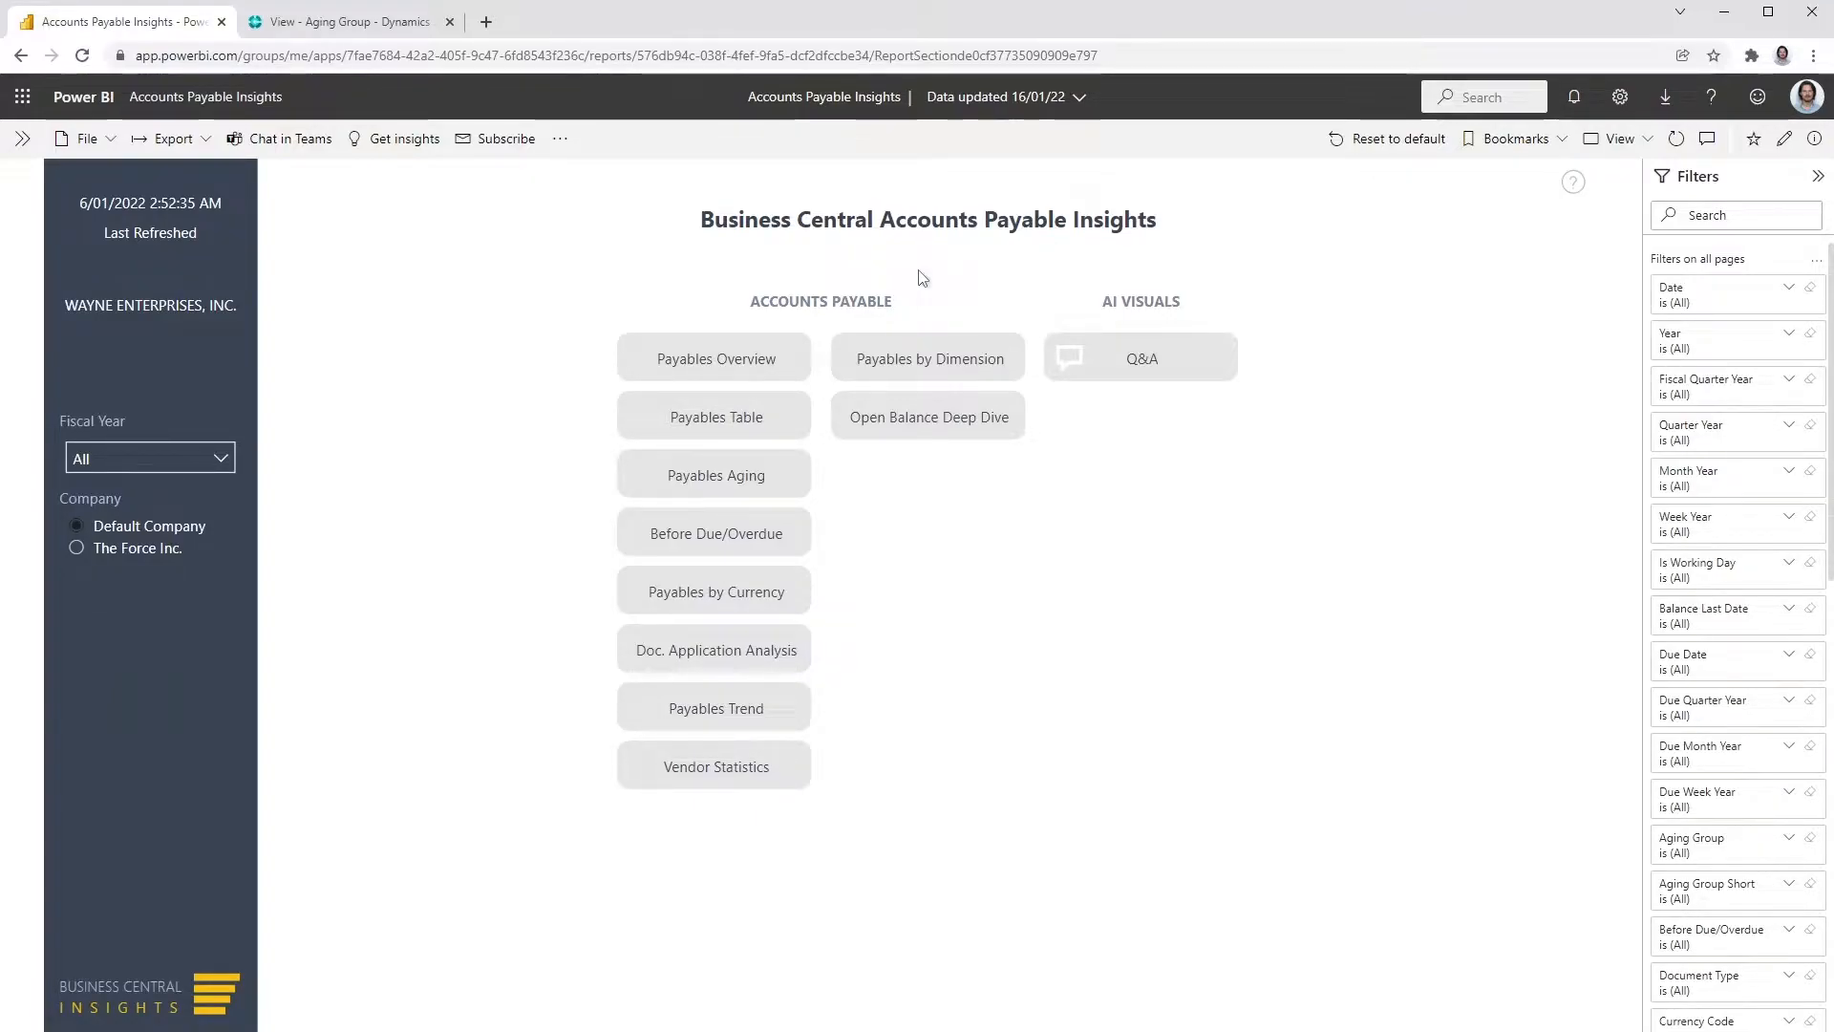
# Switch to Dynamics 365 Business Central to review the Aging Group list, and return to the Accounts Payable Insights report in Power BI.
pyautogui.click(357, 17)
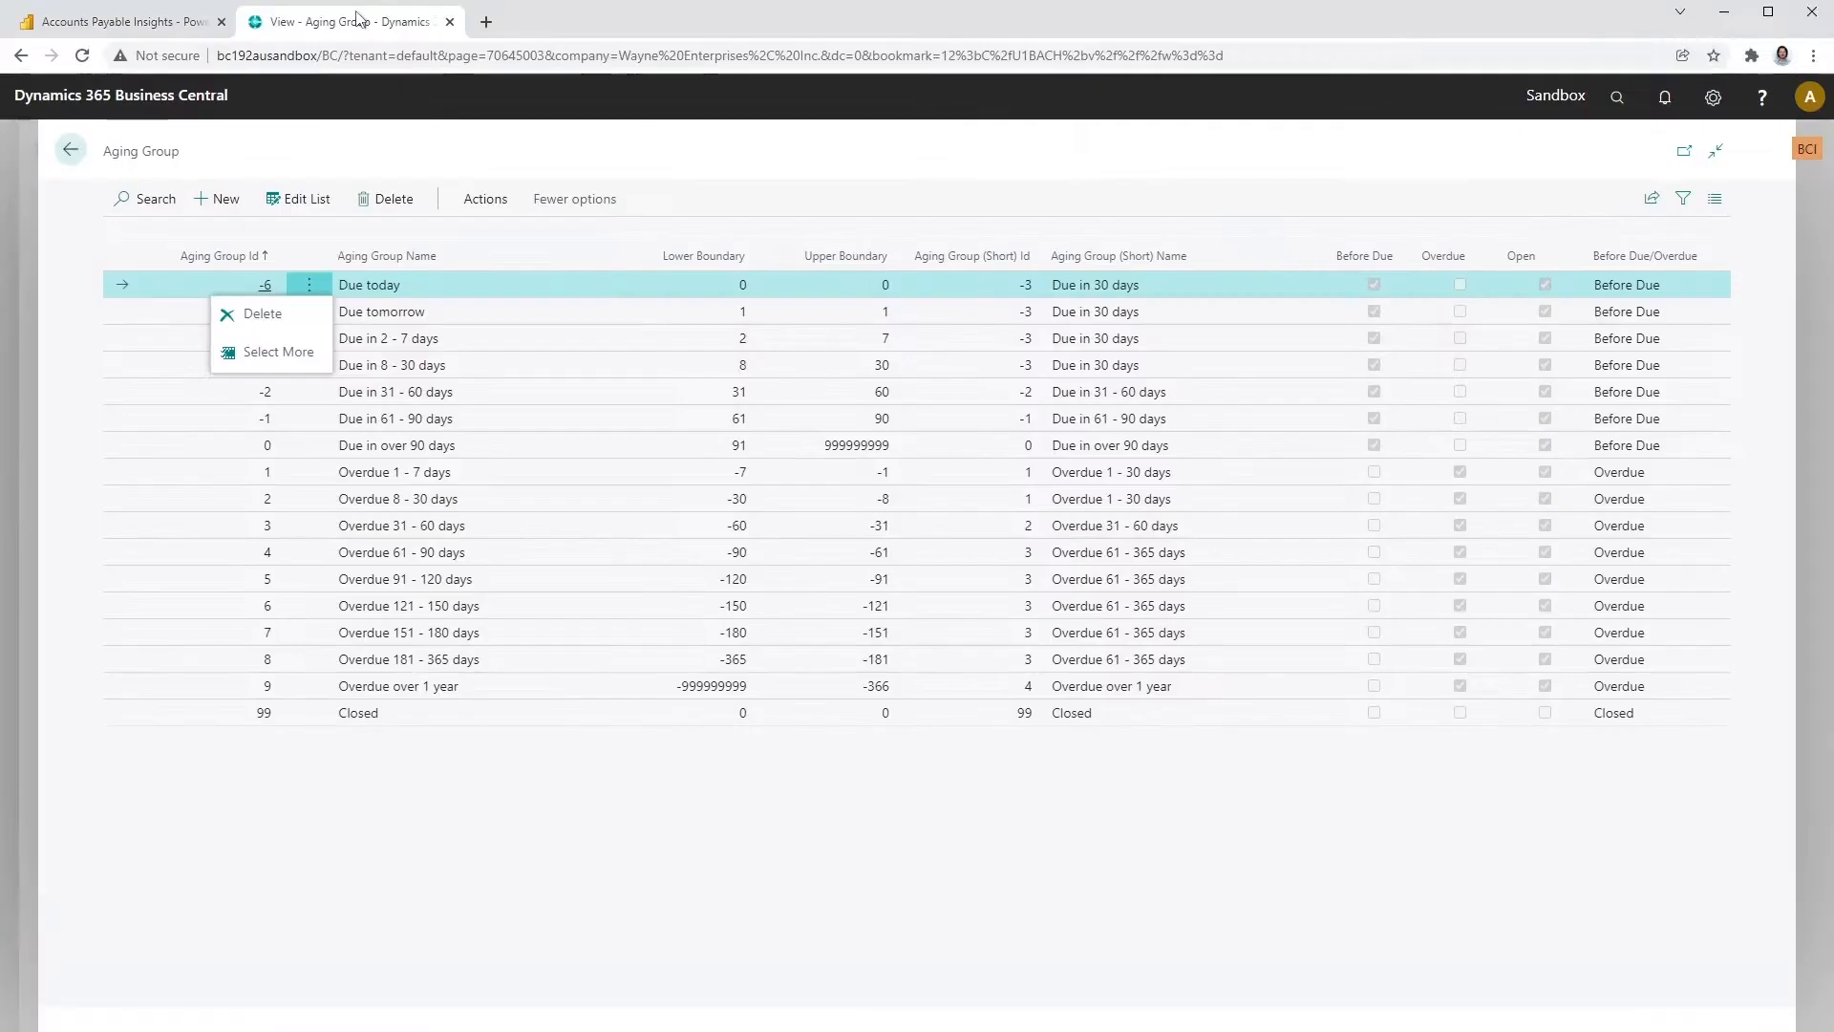
pyautogui.click(329, 793)
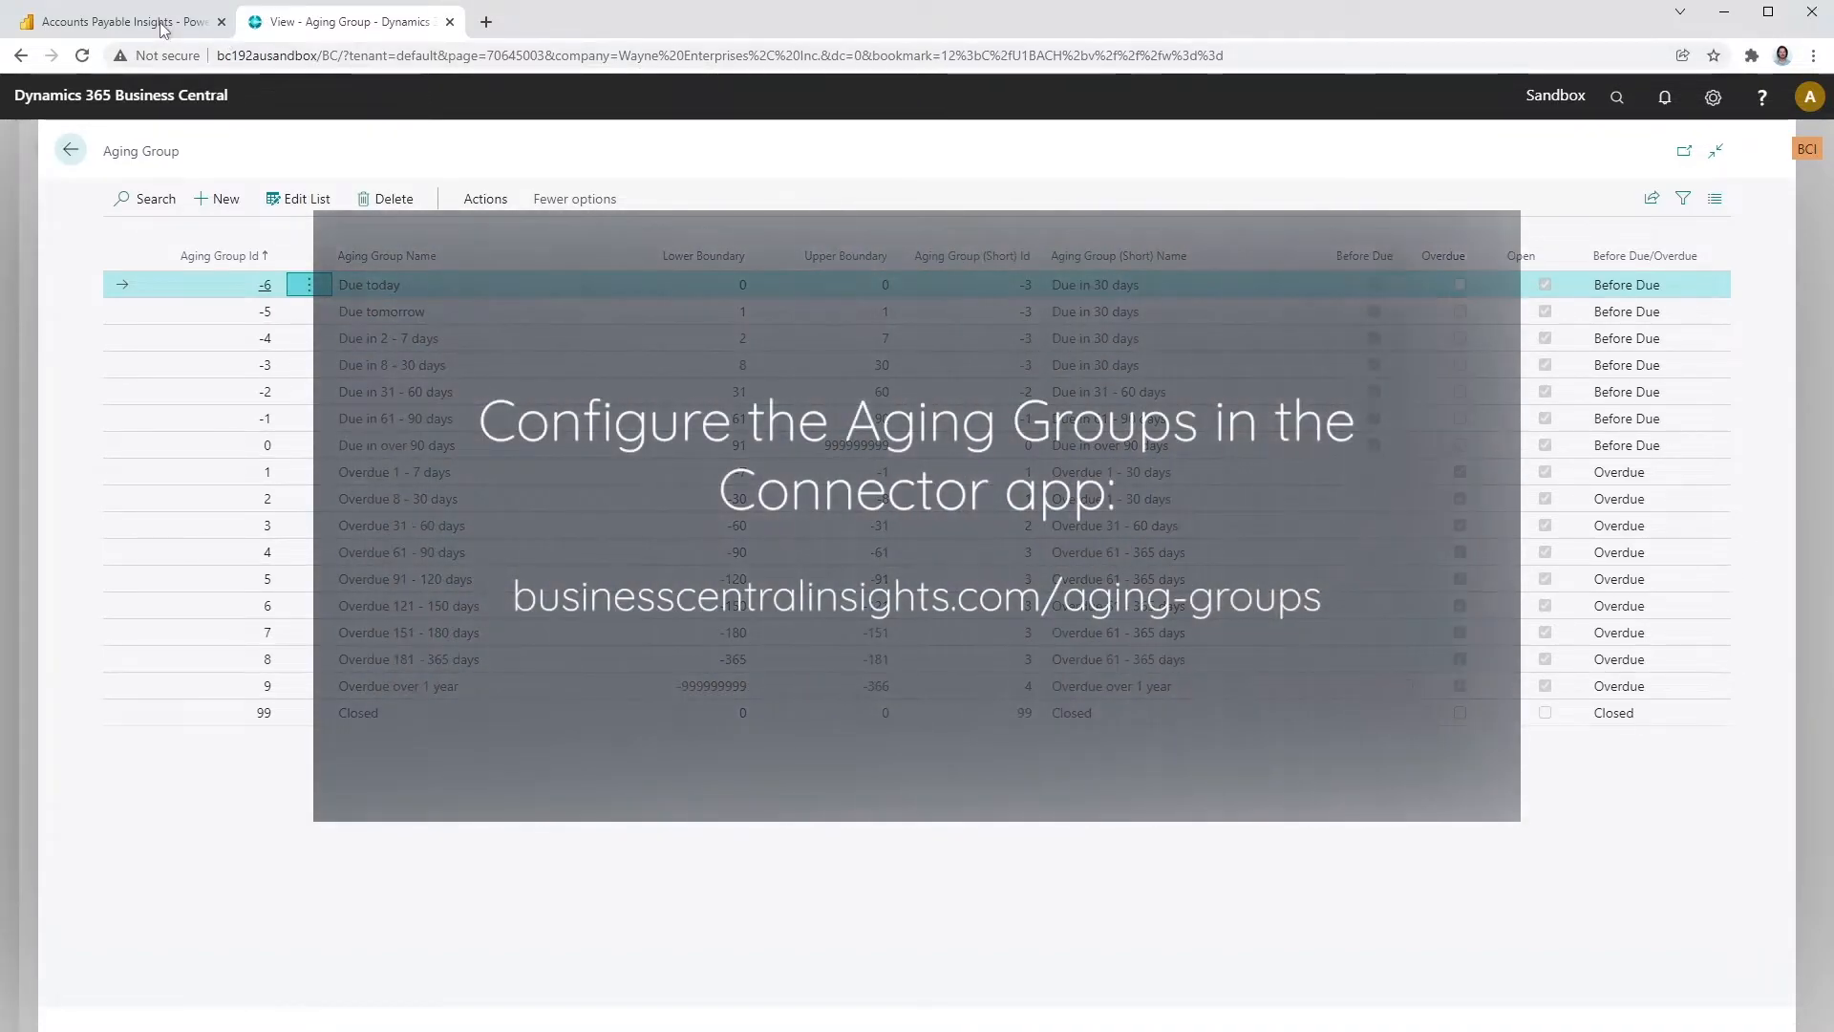
pyautogui.click(210, 25)
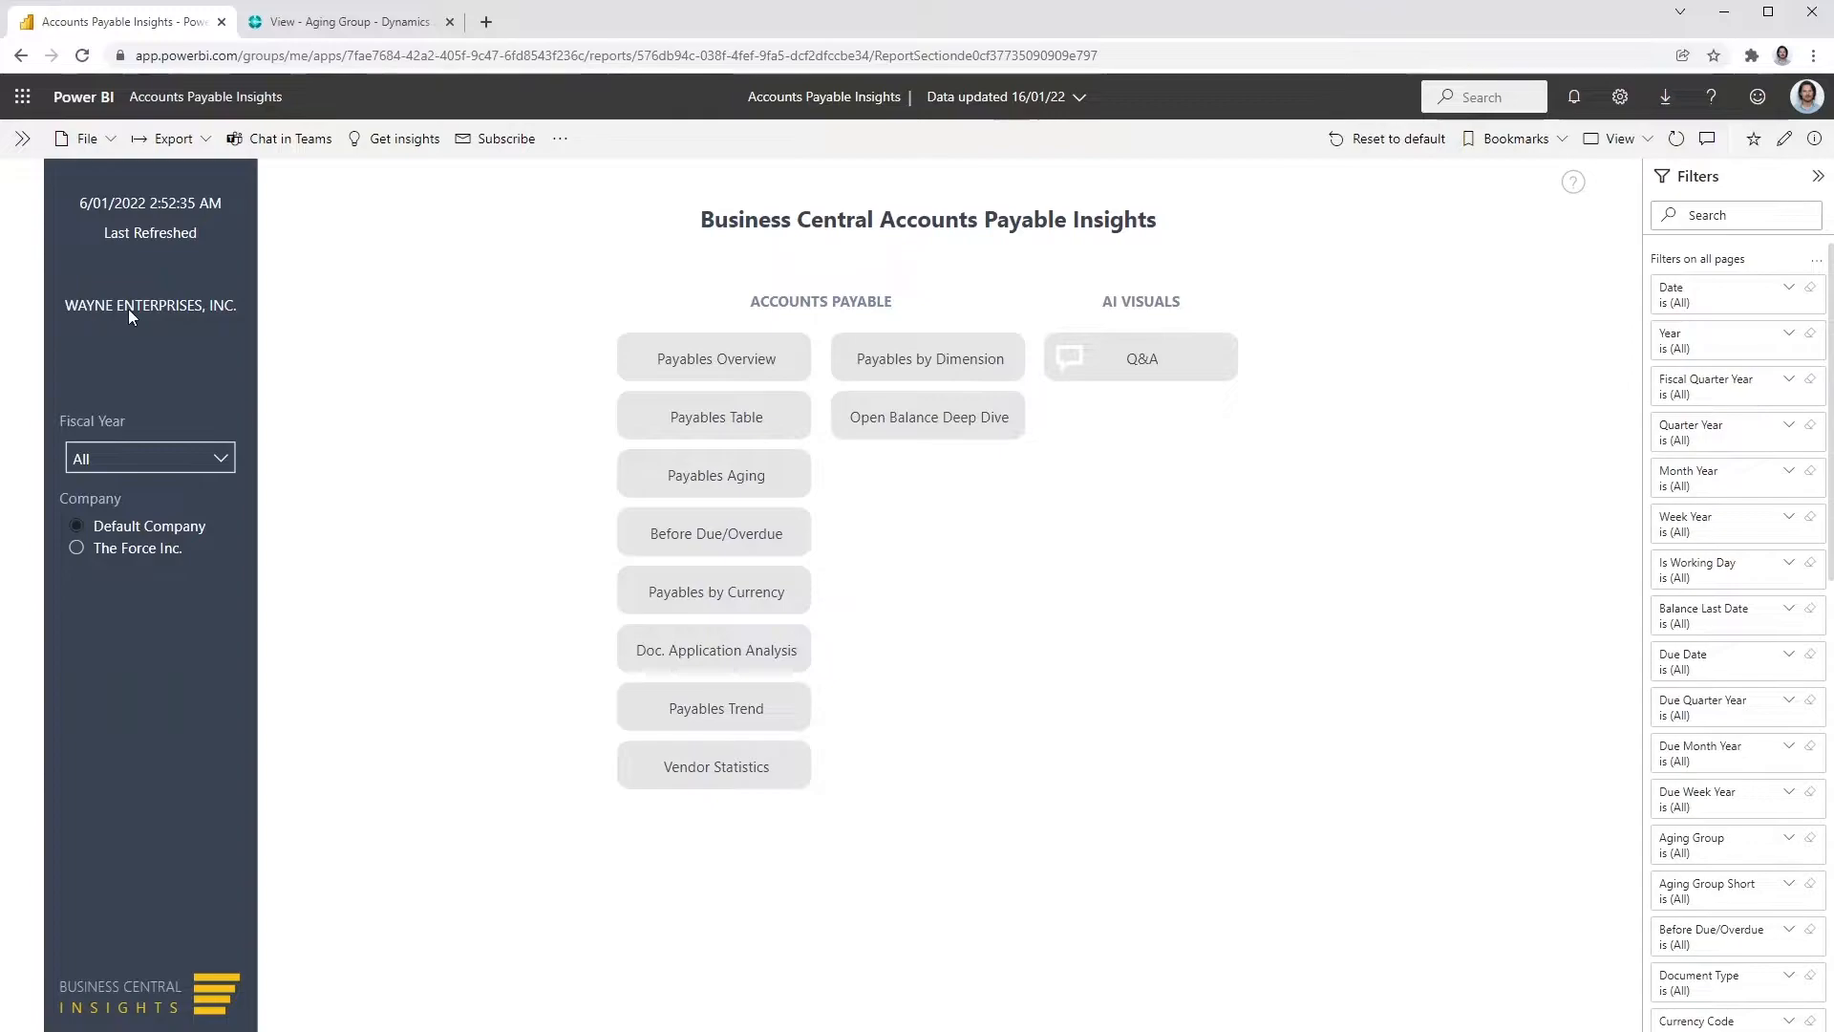
# Switch the report's company to The Force Inc. and back to Default Company.
pyautogui.click(107, 552)
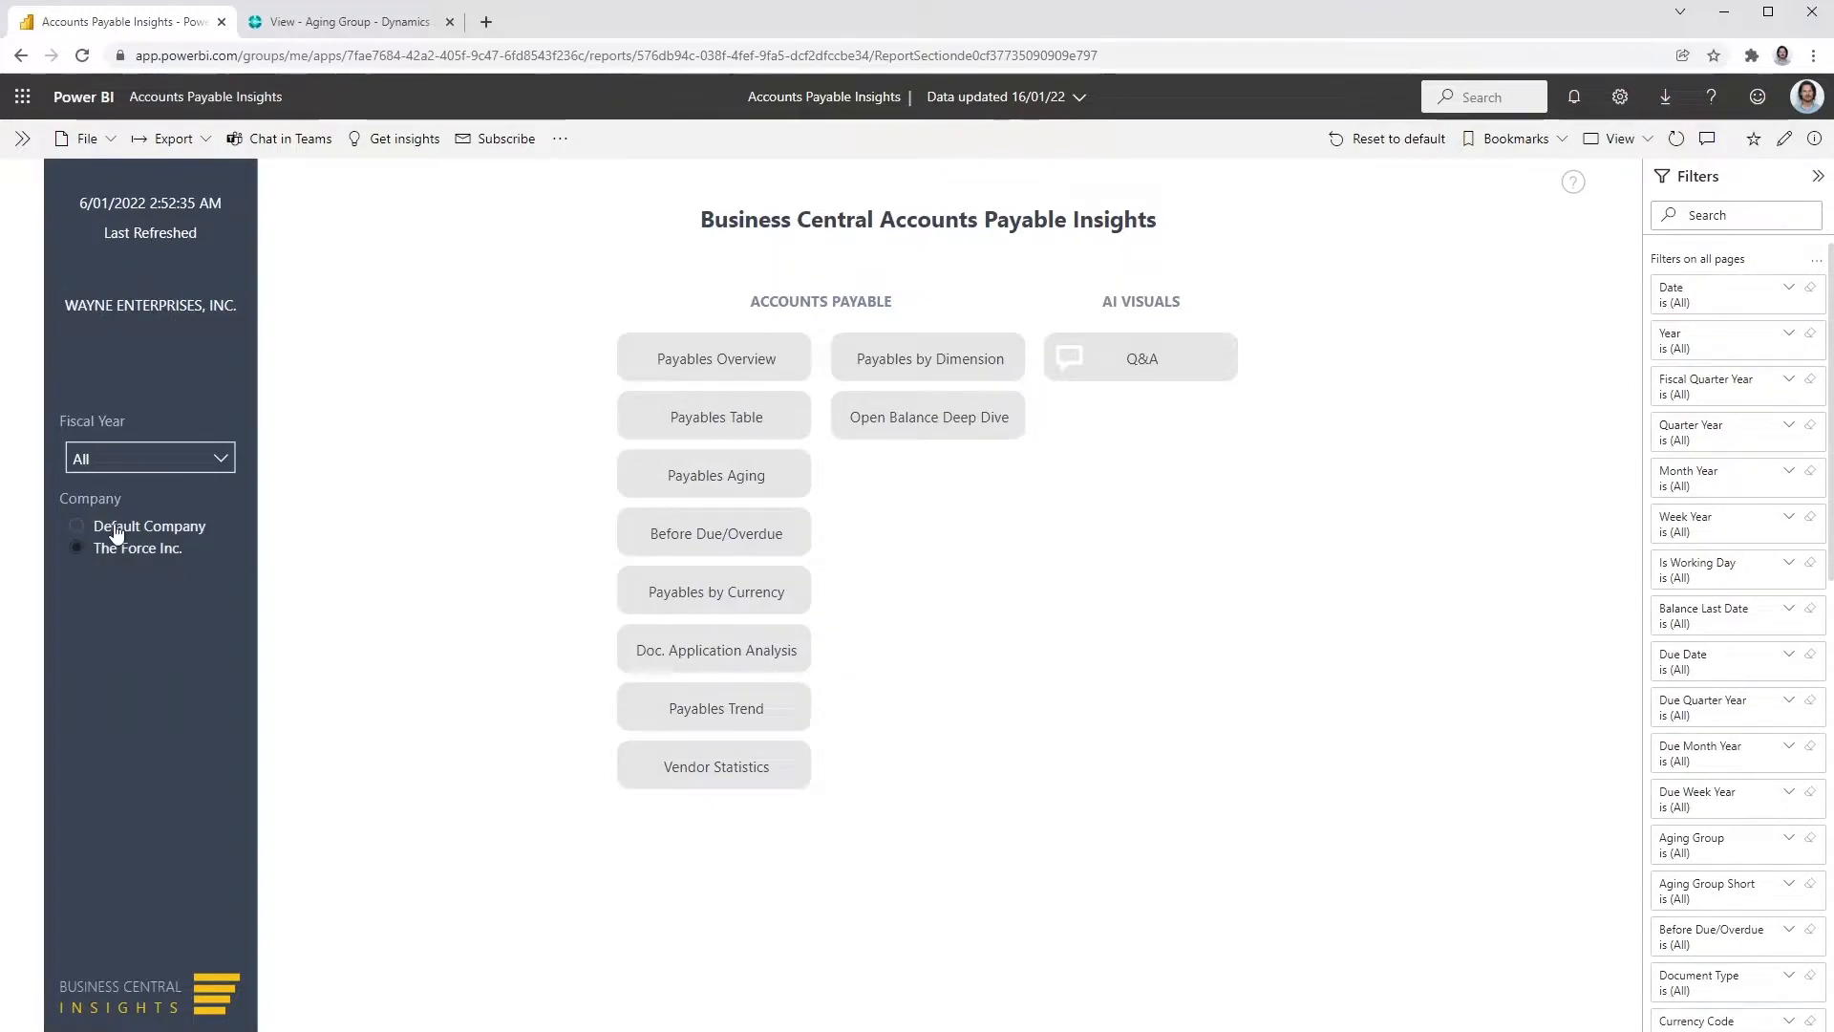
pyautogui.click(115, 529)
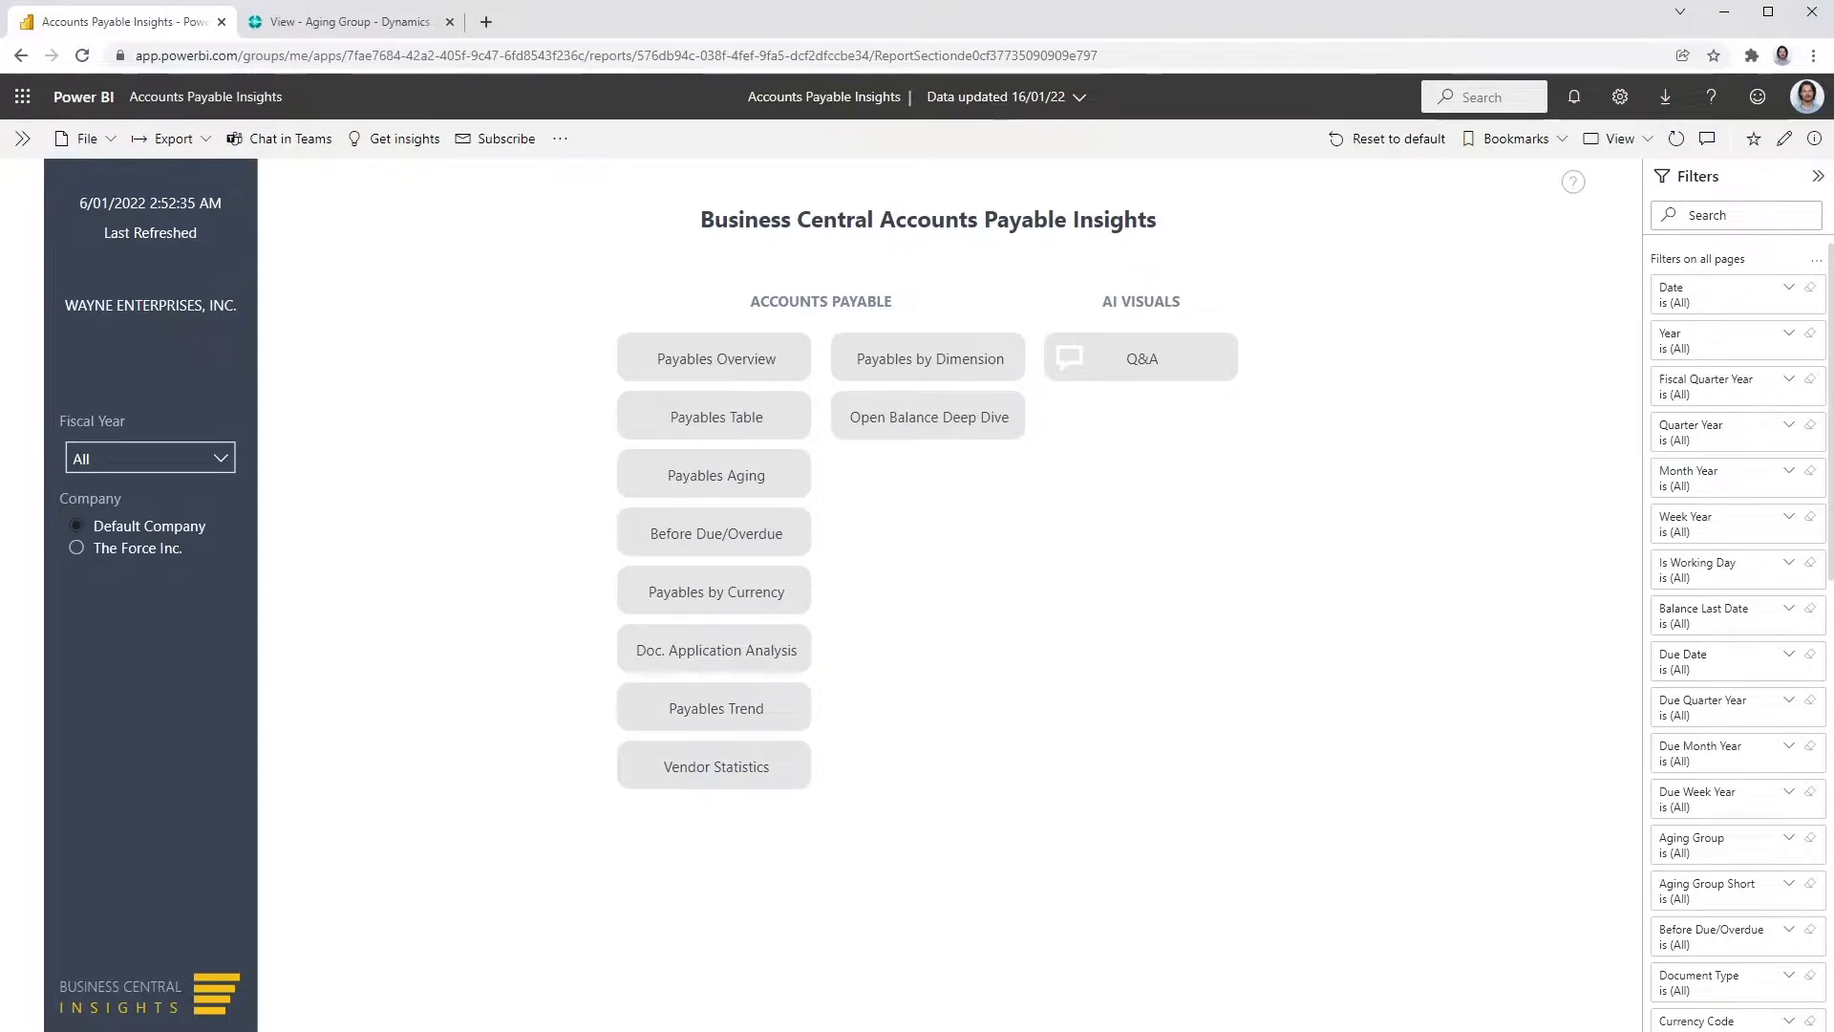
# Open the Payables Overview page and take the balance by aging group chart down to the detailed aging groups.
pyautogui.click(726, 354)
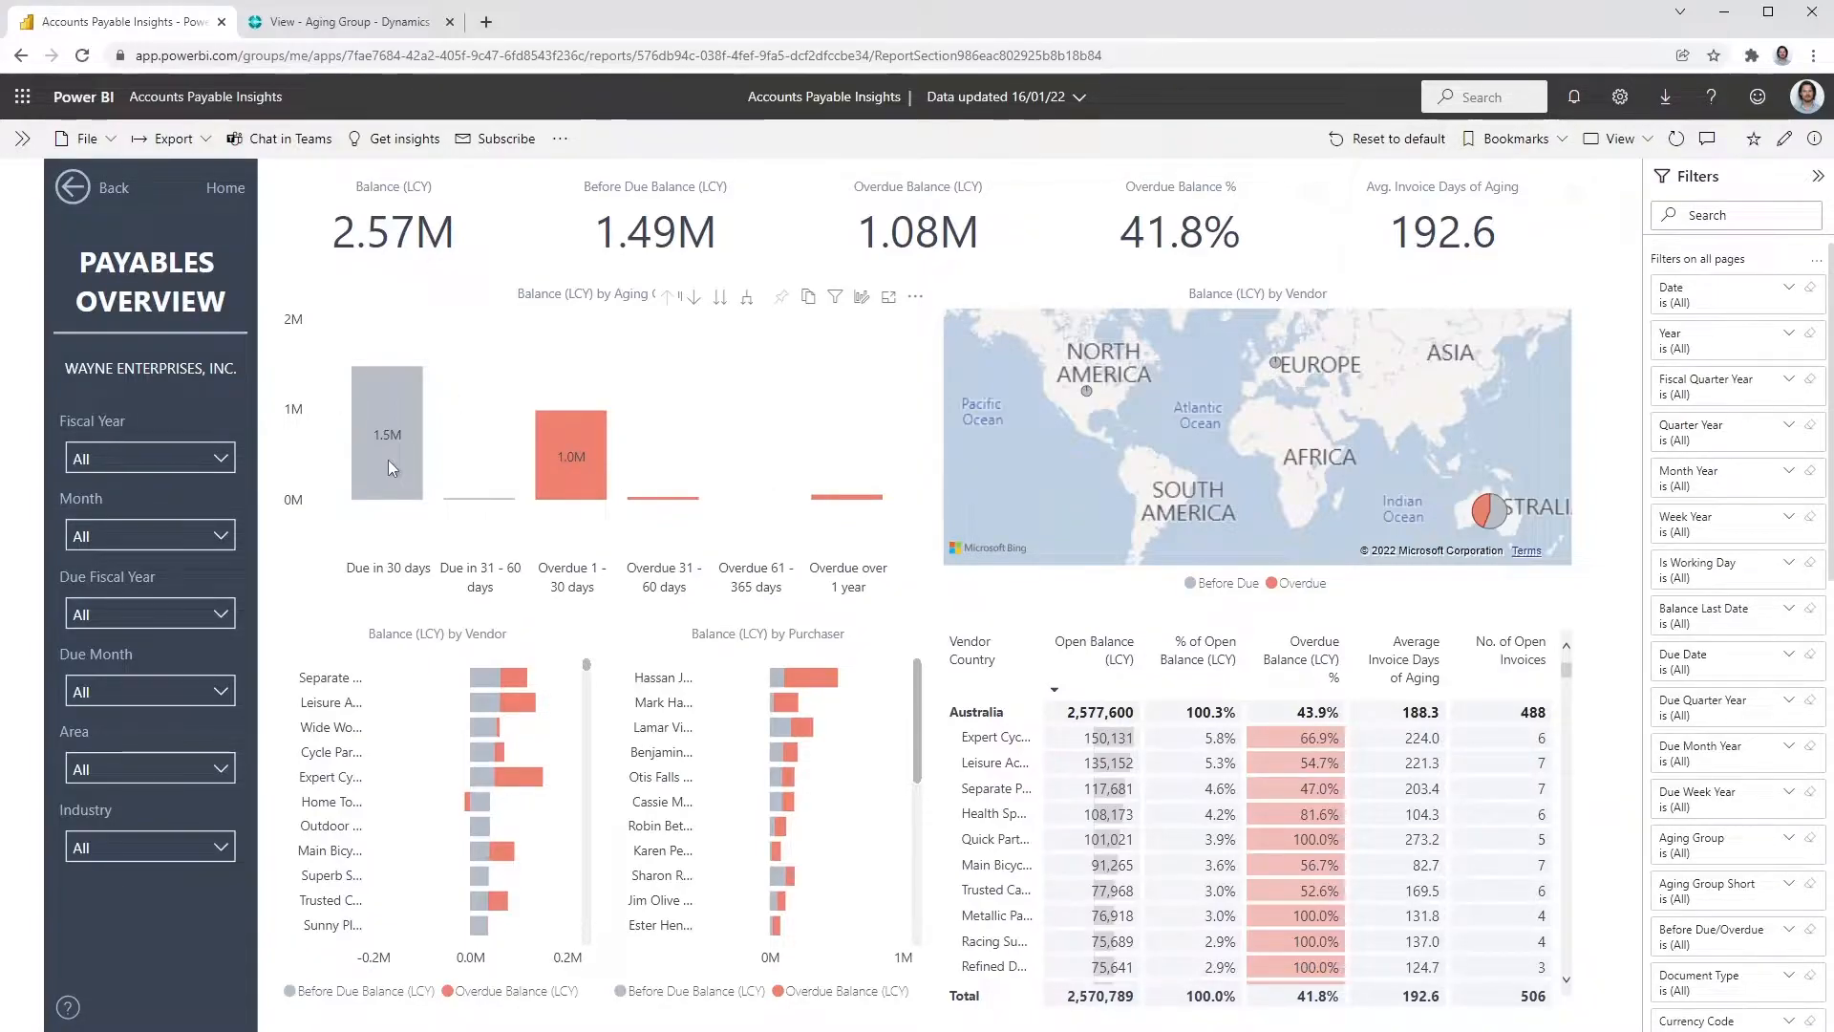
pyautogui.click(723, 299)
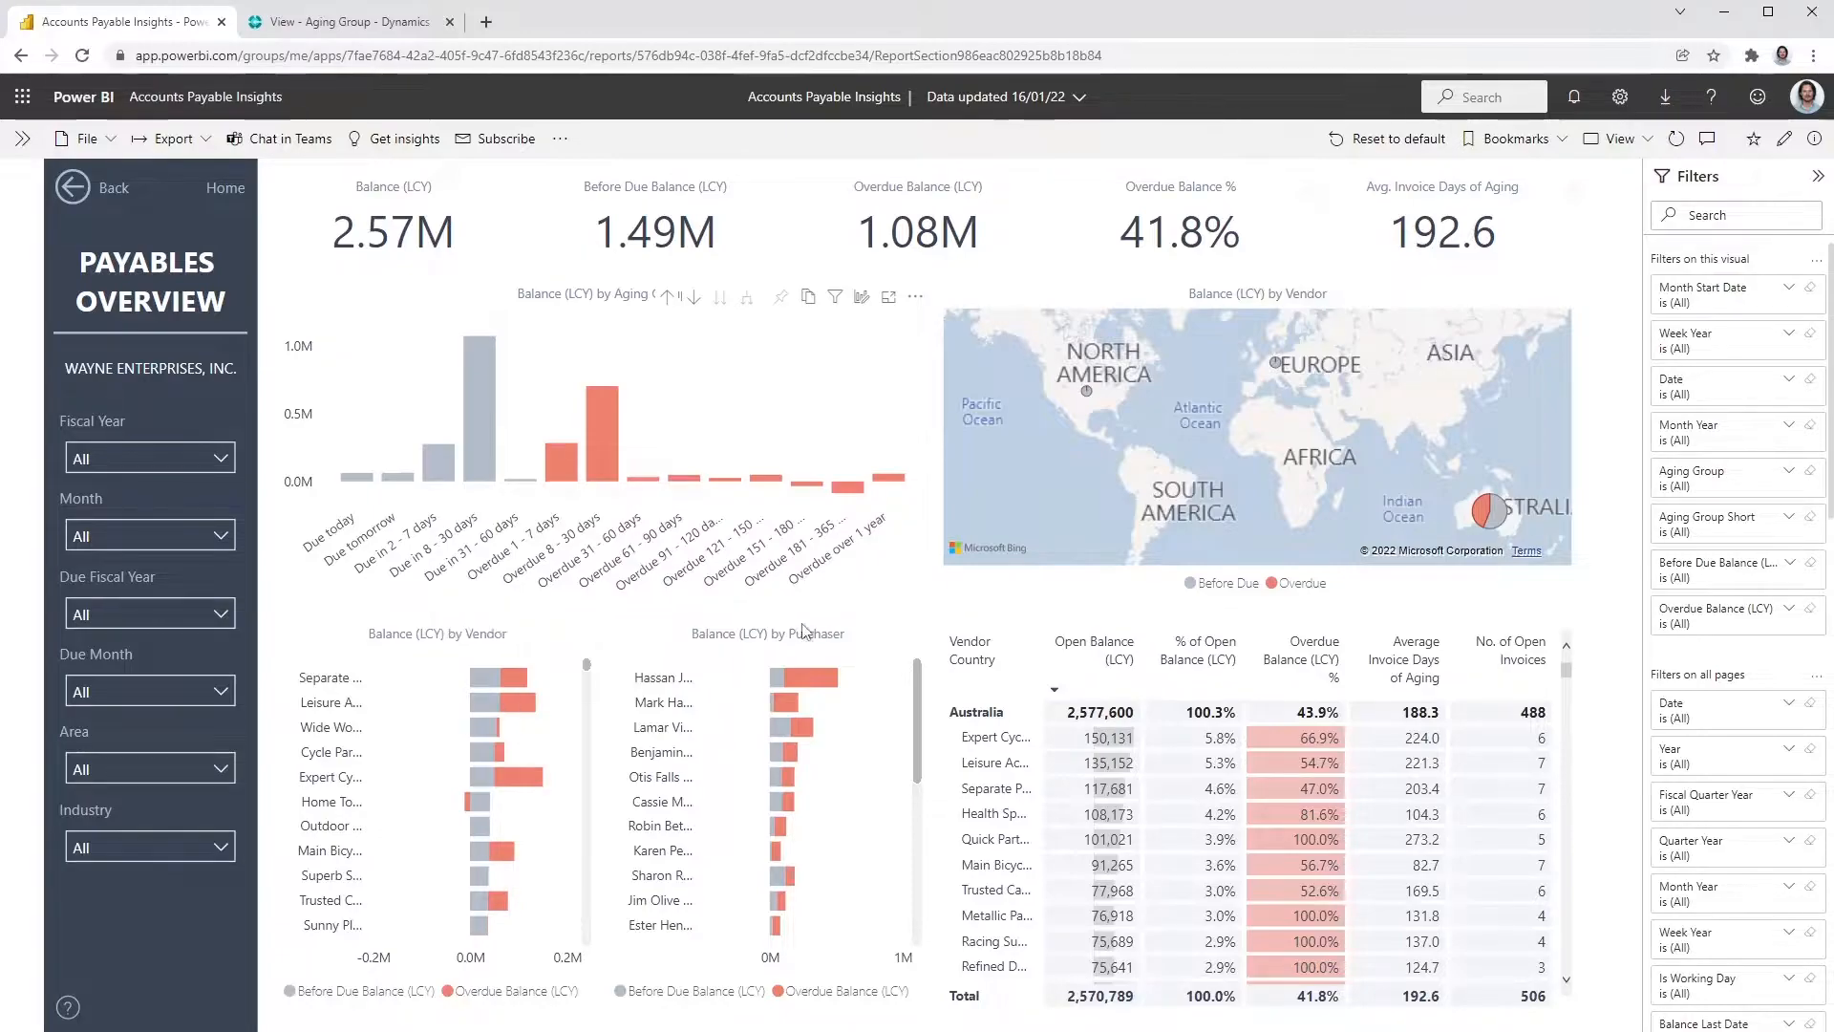
# Cross-filter the overview by the first and second purchasers in the Balance (LCY) by Purchaser chart, and clear the selection.
pyautogui.click(815, 682)
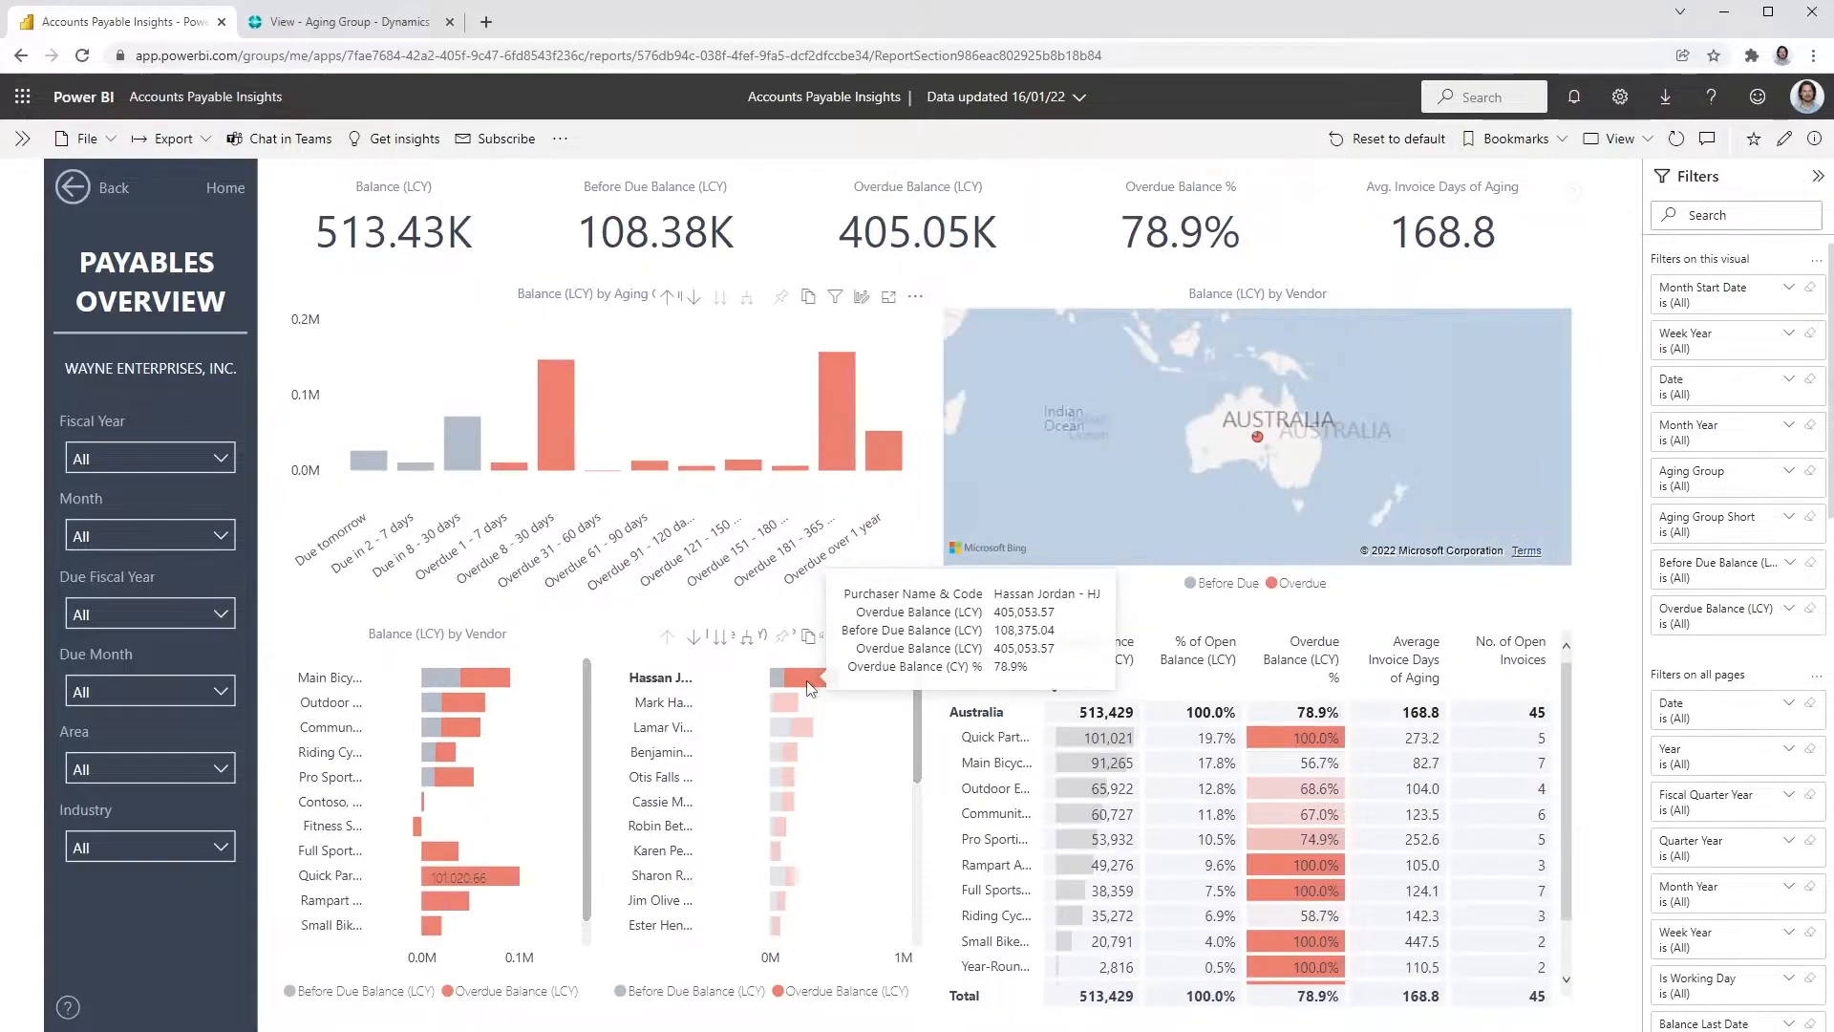
pyautogui.click(789, 703)
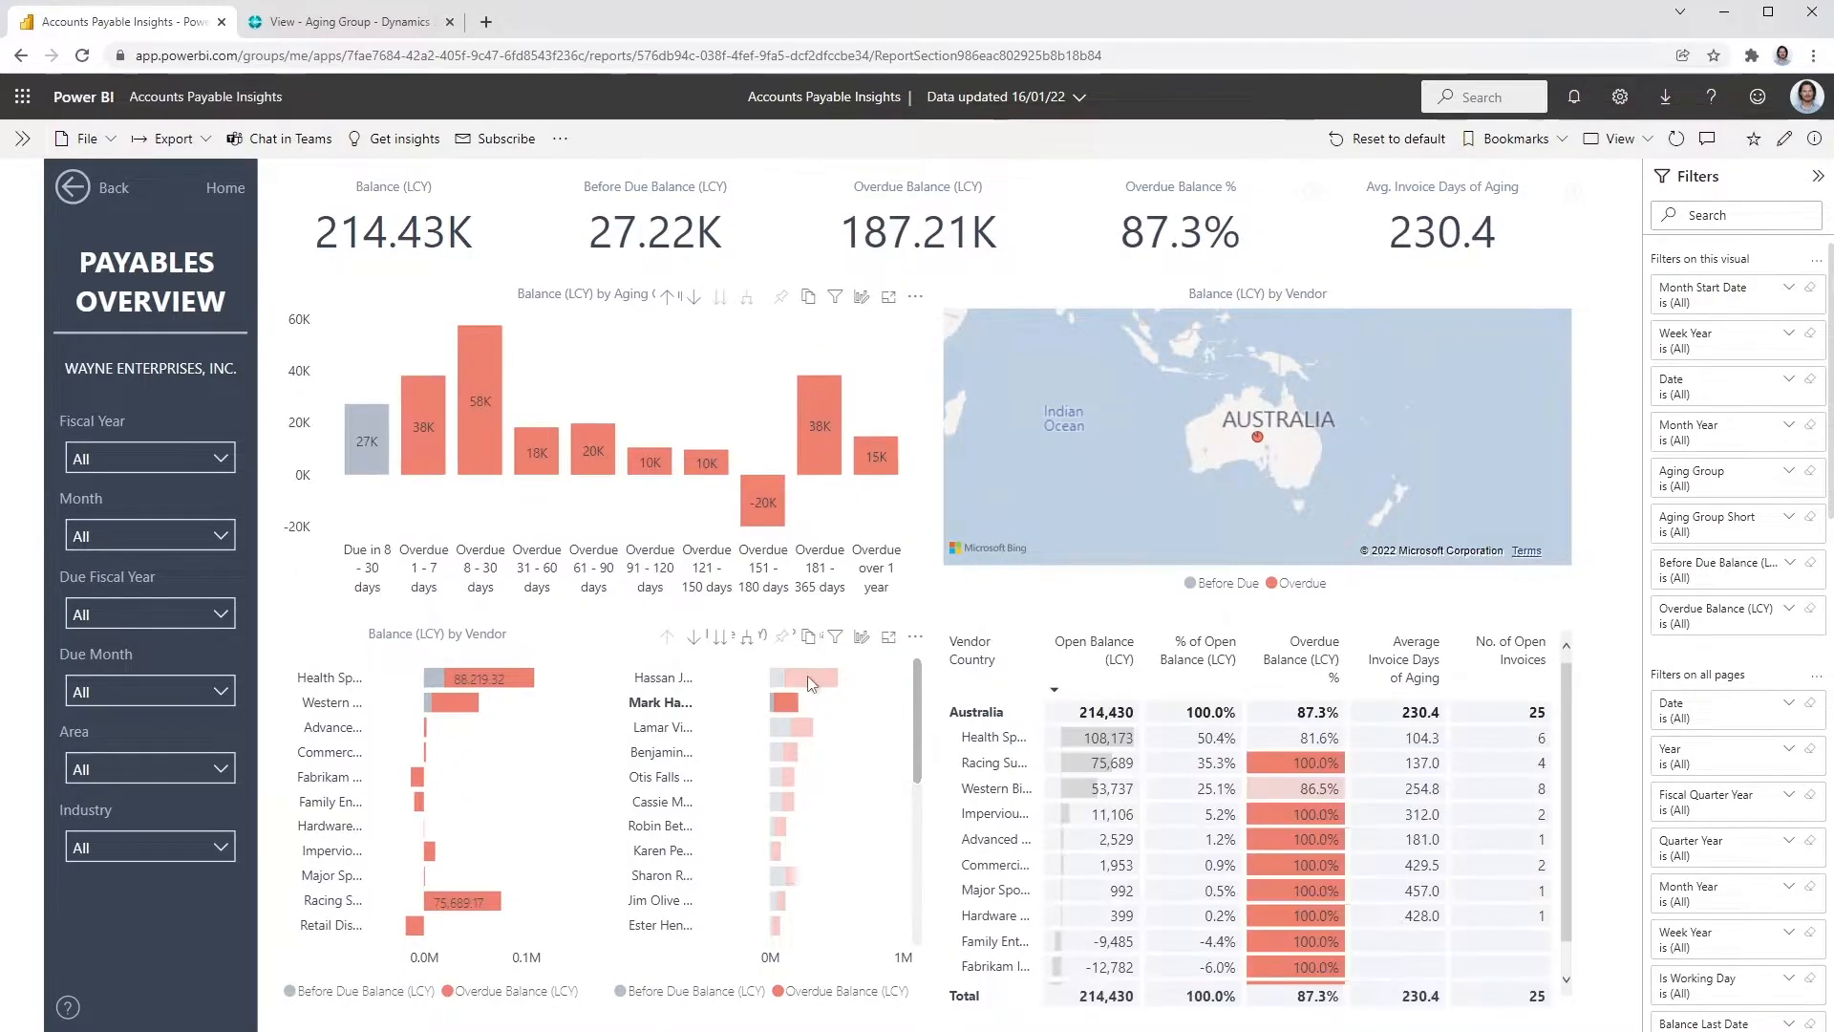
pyautogui.click(806, 674)
pyautogui.click(887, 679)
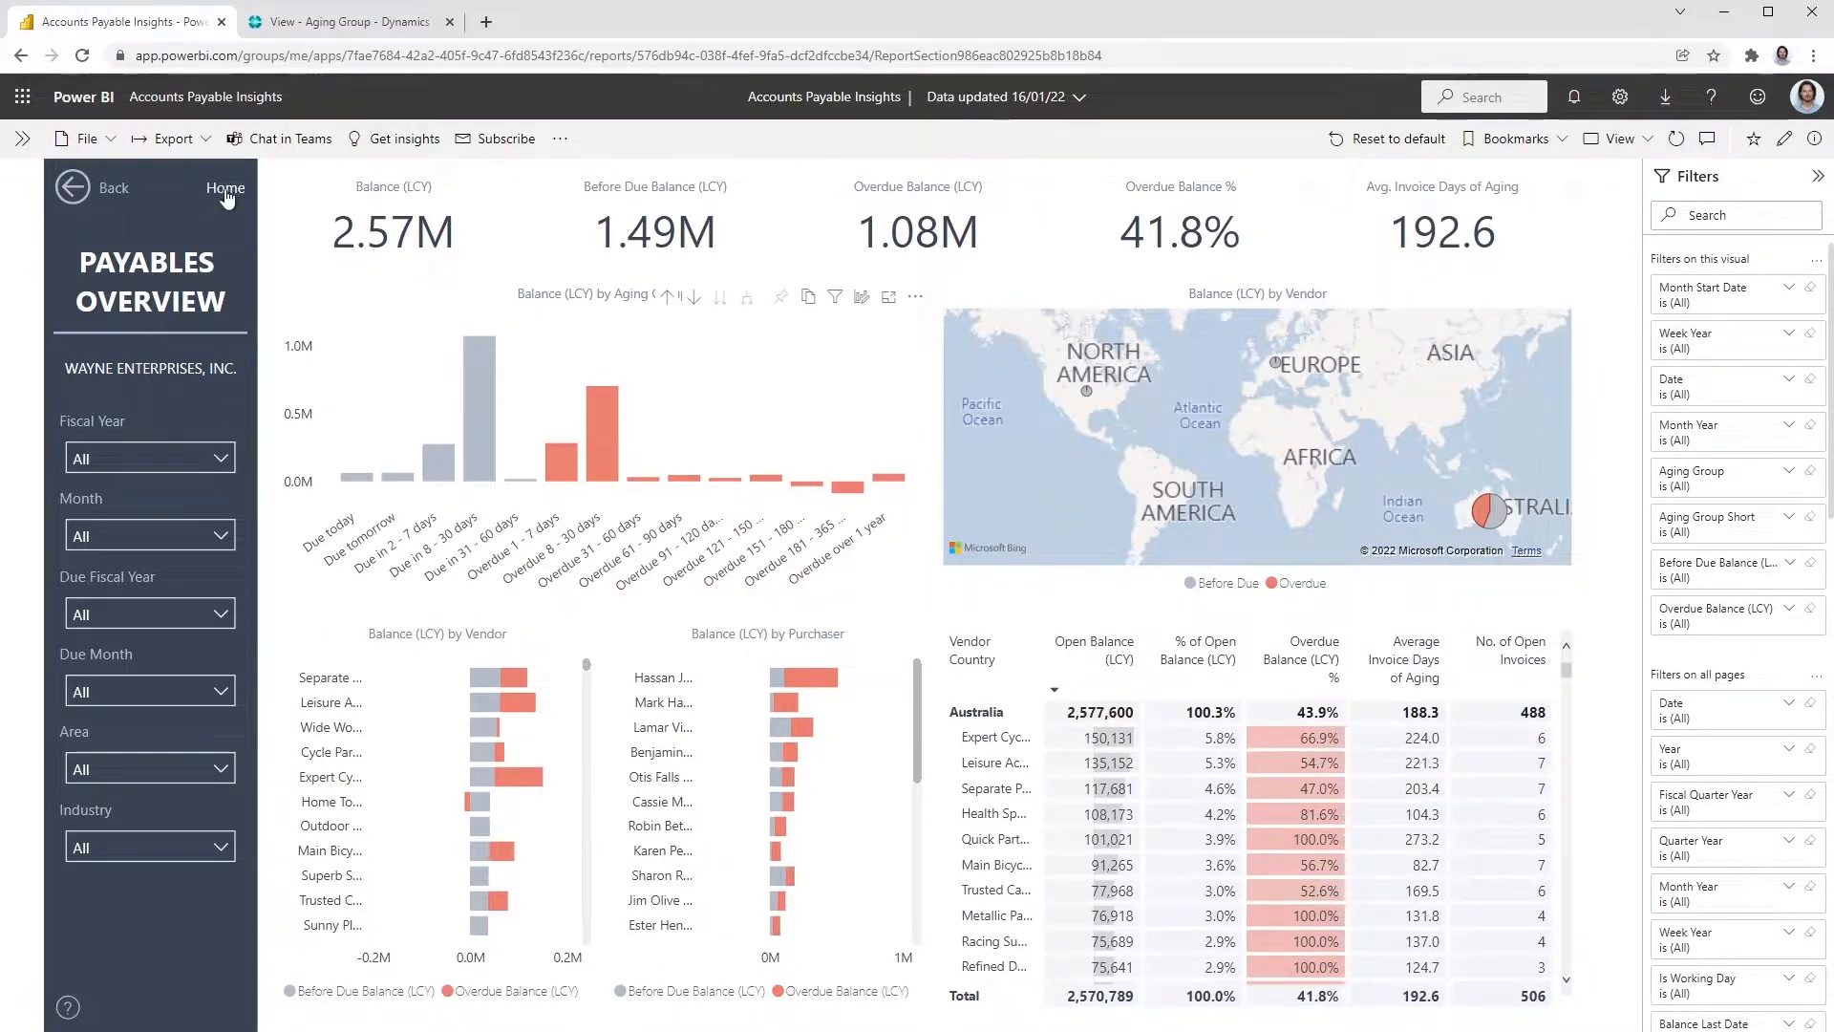
# Open the Payables Table page and expand the Metallic Paint and Overcoat Co vendor row into its due months.
pyautogui.click(225, 191)
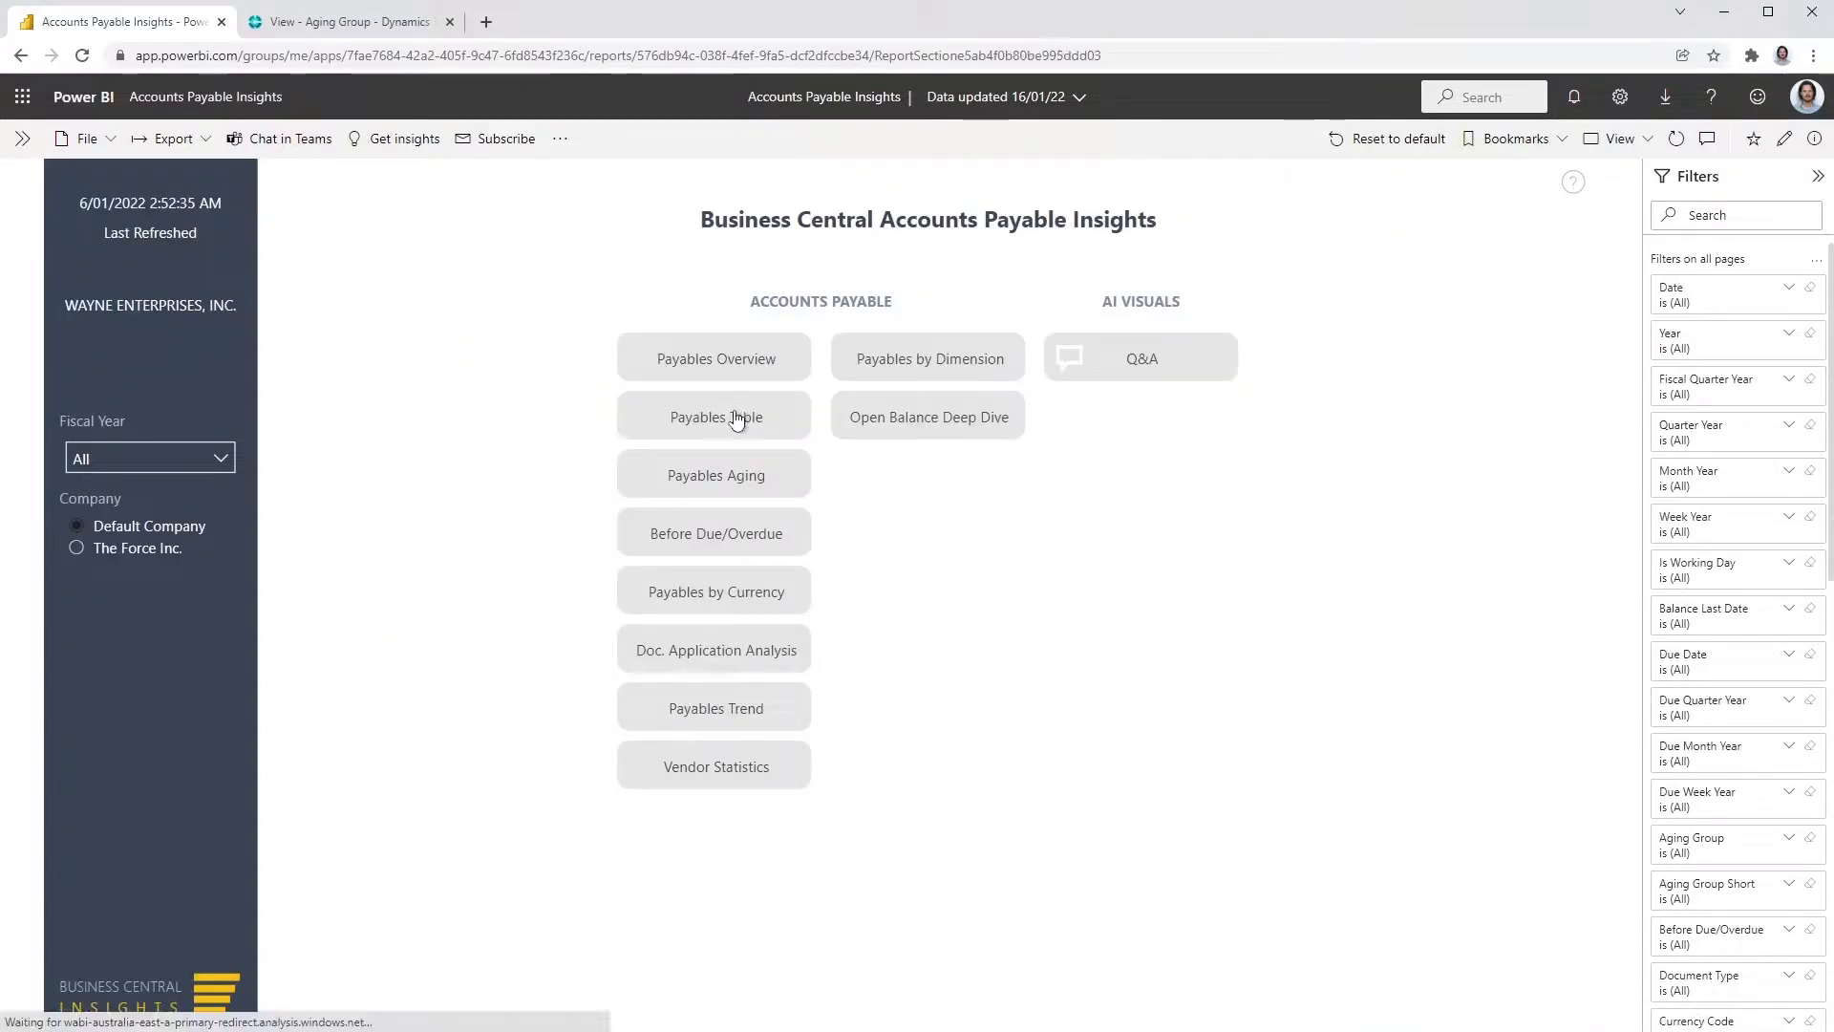
pyautogui.click(735, 413)
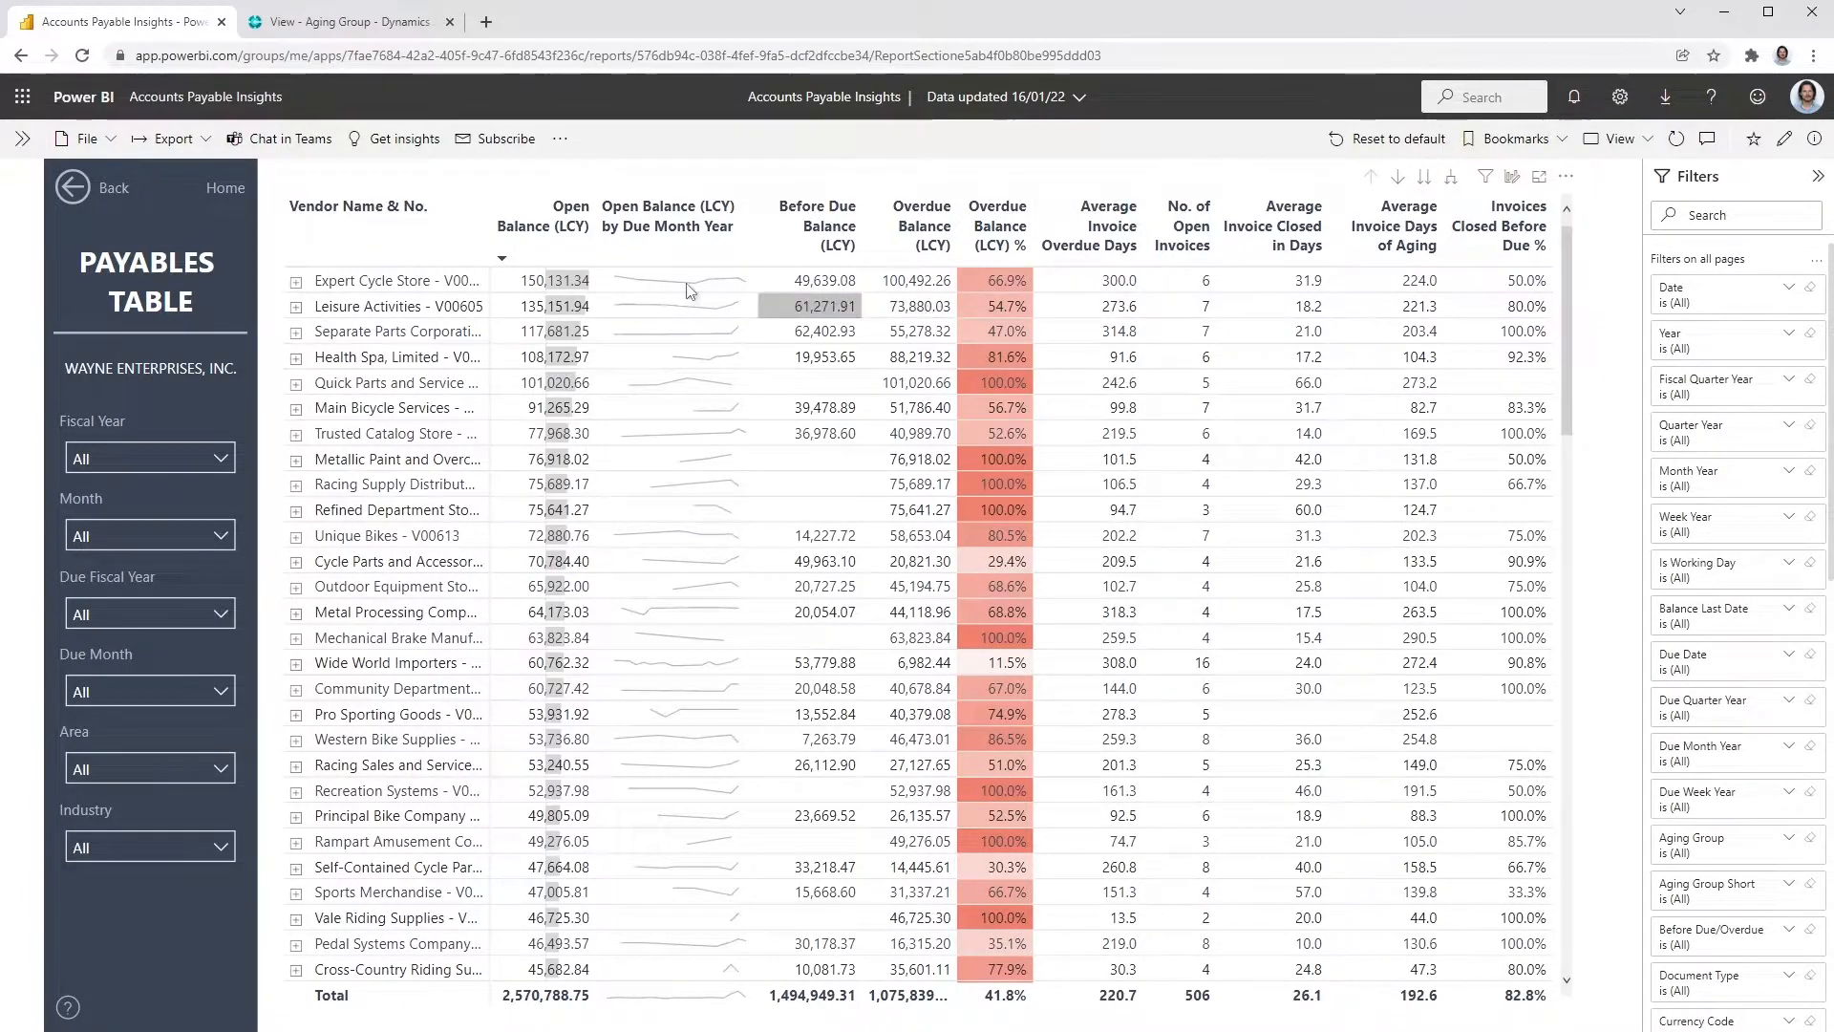
pyautogui.click(400, 466)
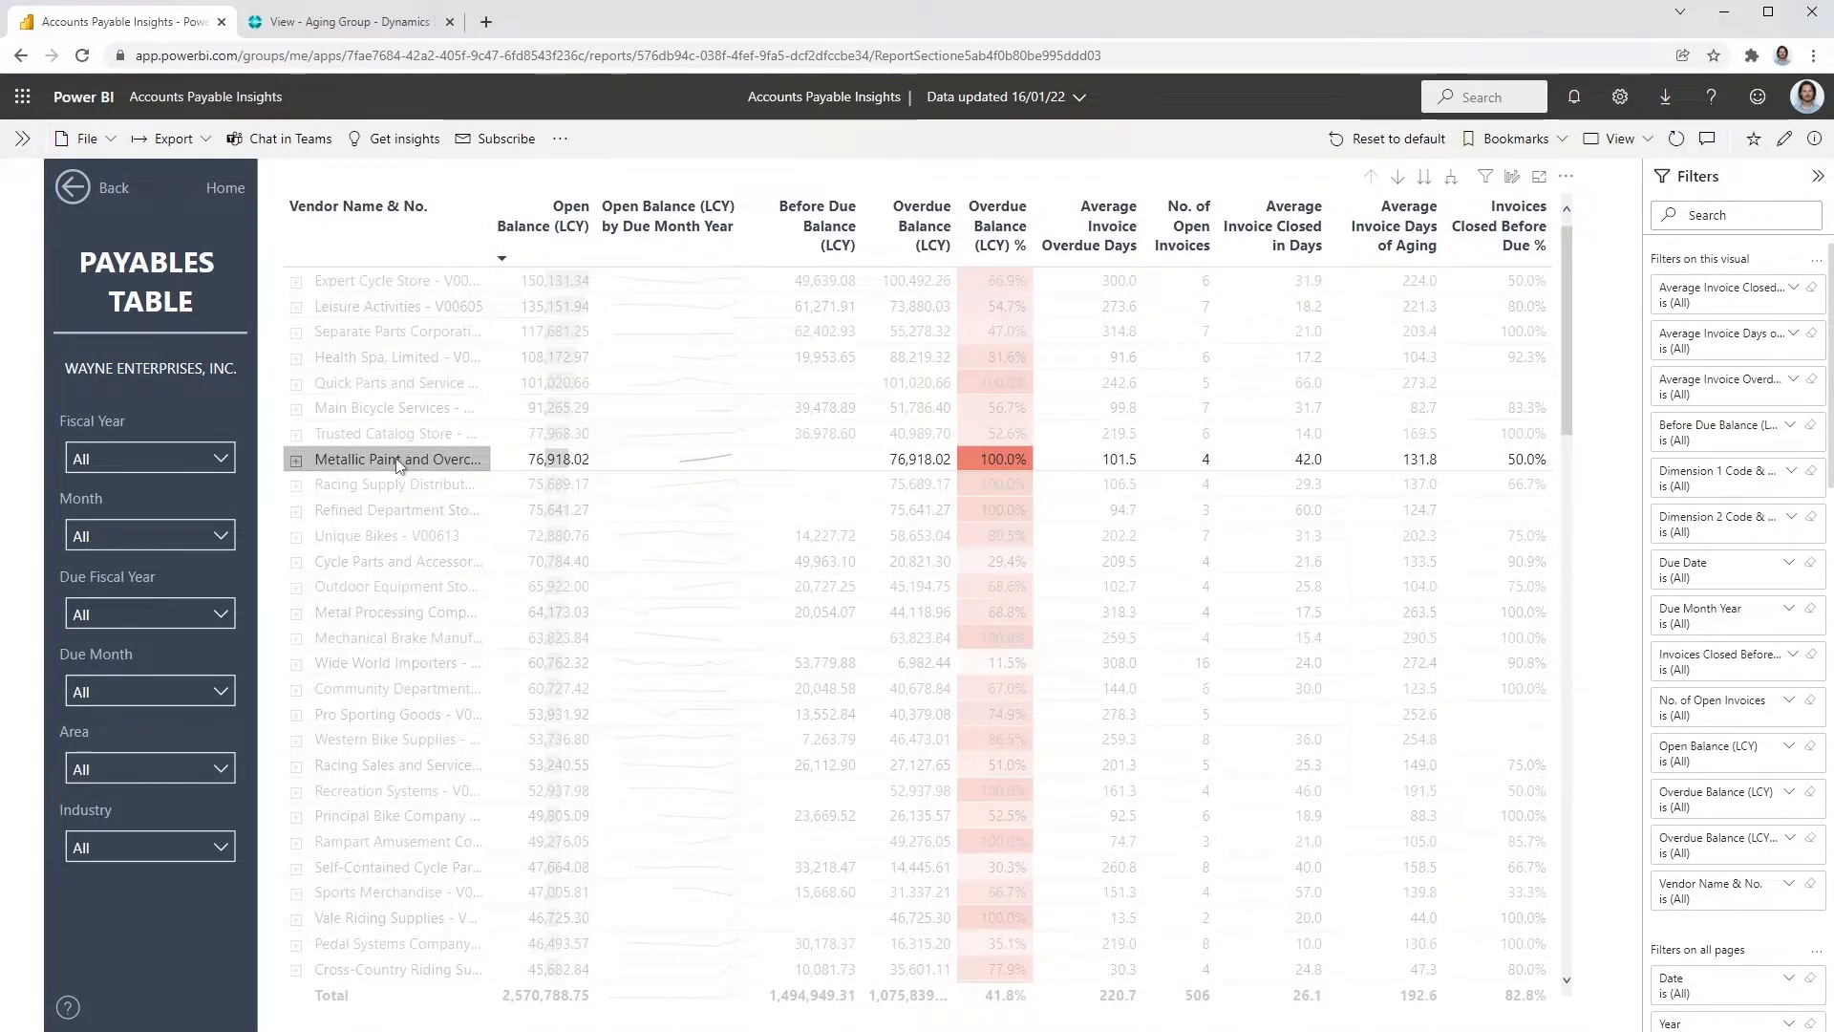
pyautogui.click(296, 462)
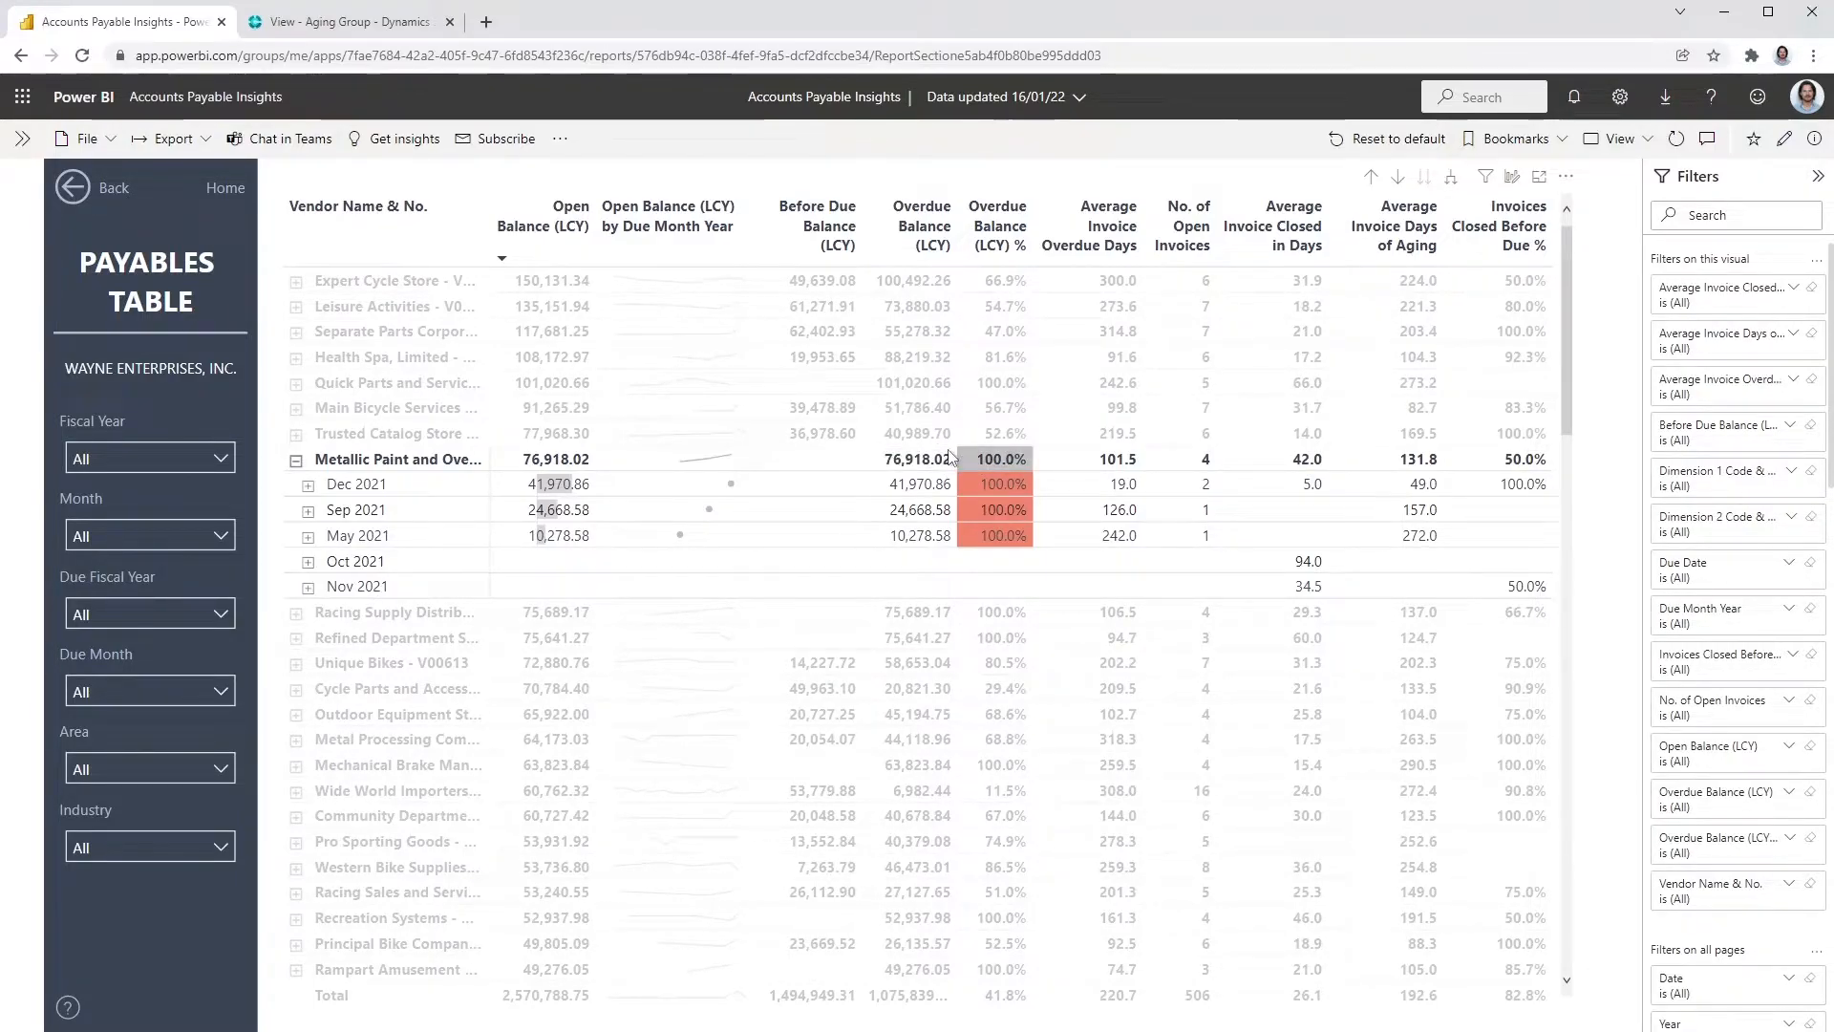
# Drill through from the Metallic Paint and Overcoat Co overdue balance to its Open Vendor Ledger Entries.
pyautogui.rightClick(906, 459)
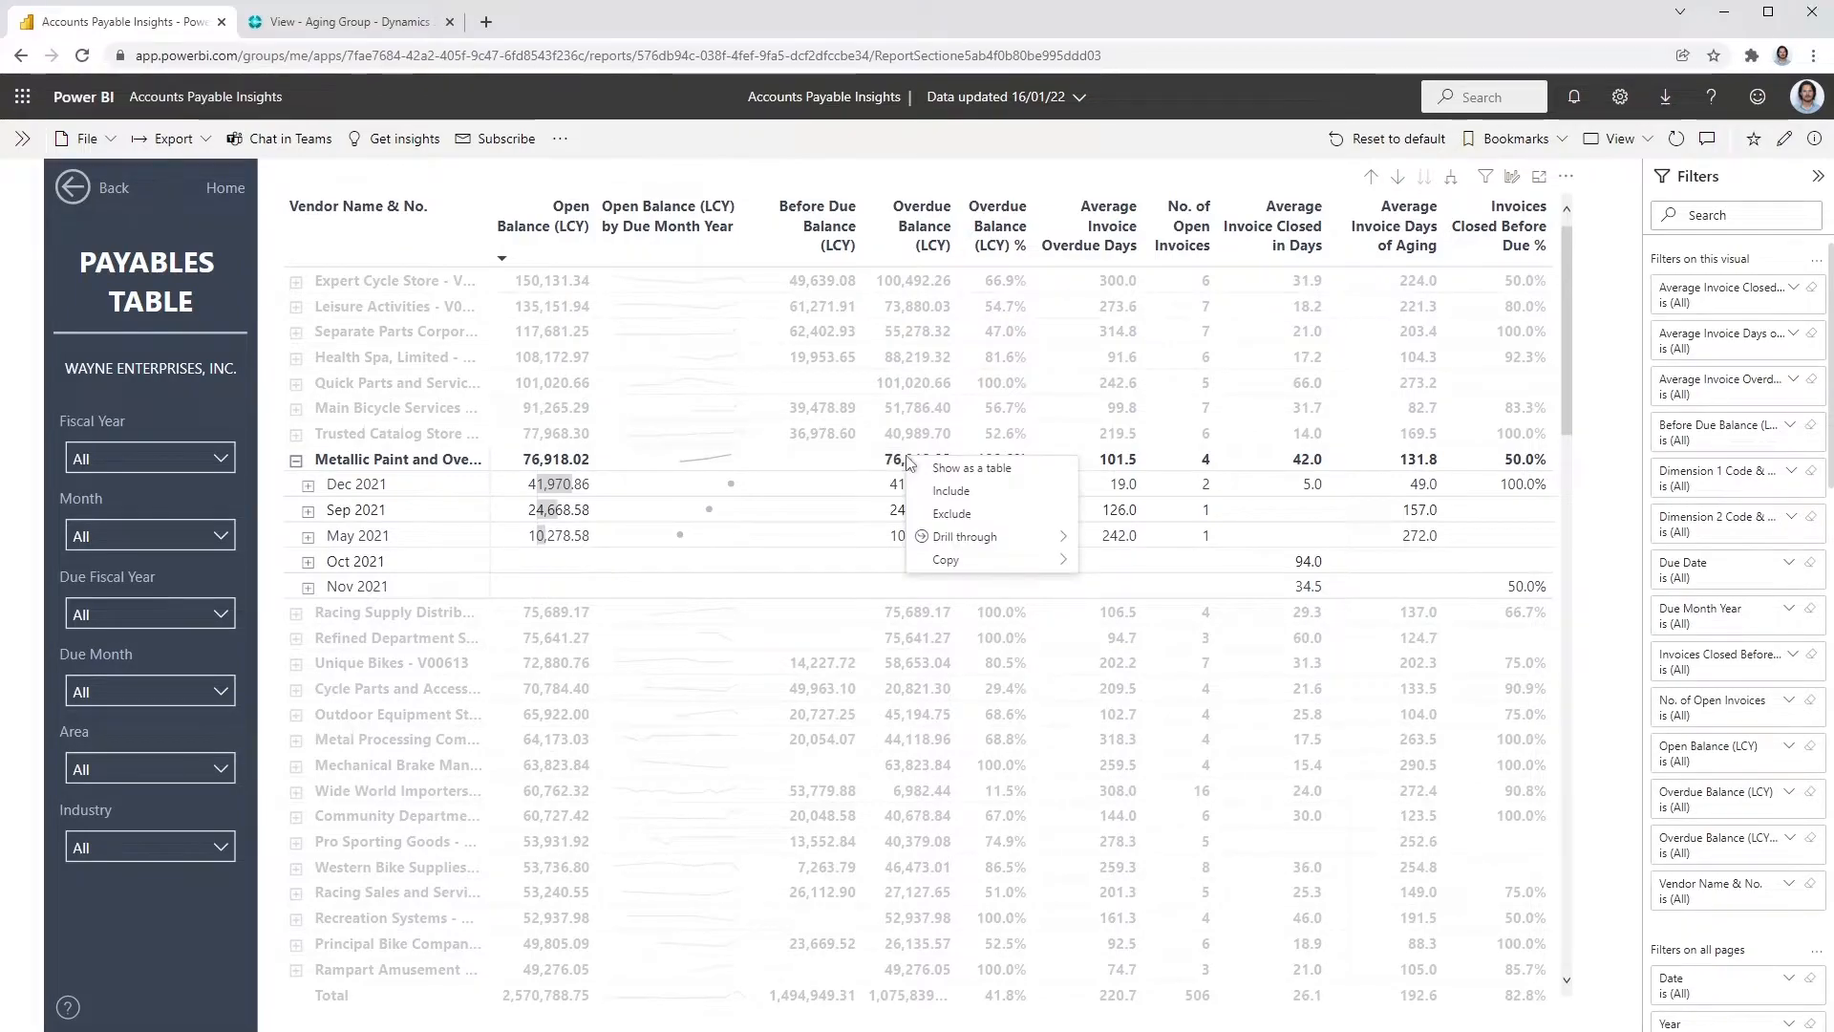
pyautogui.moveTo(993, 536)
pyautogui.click(1151, 608)
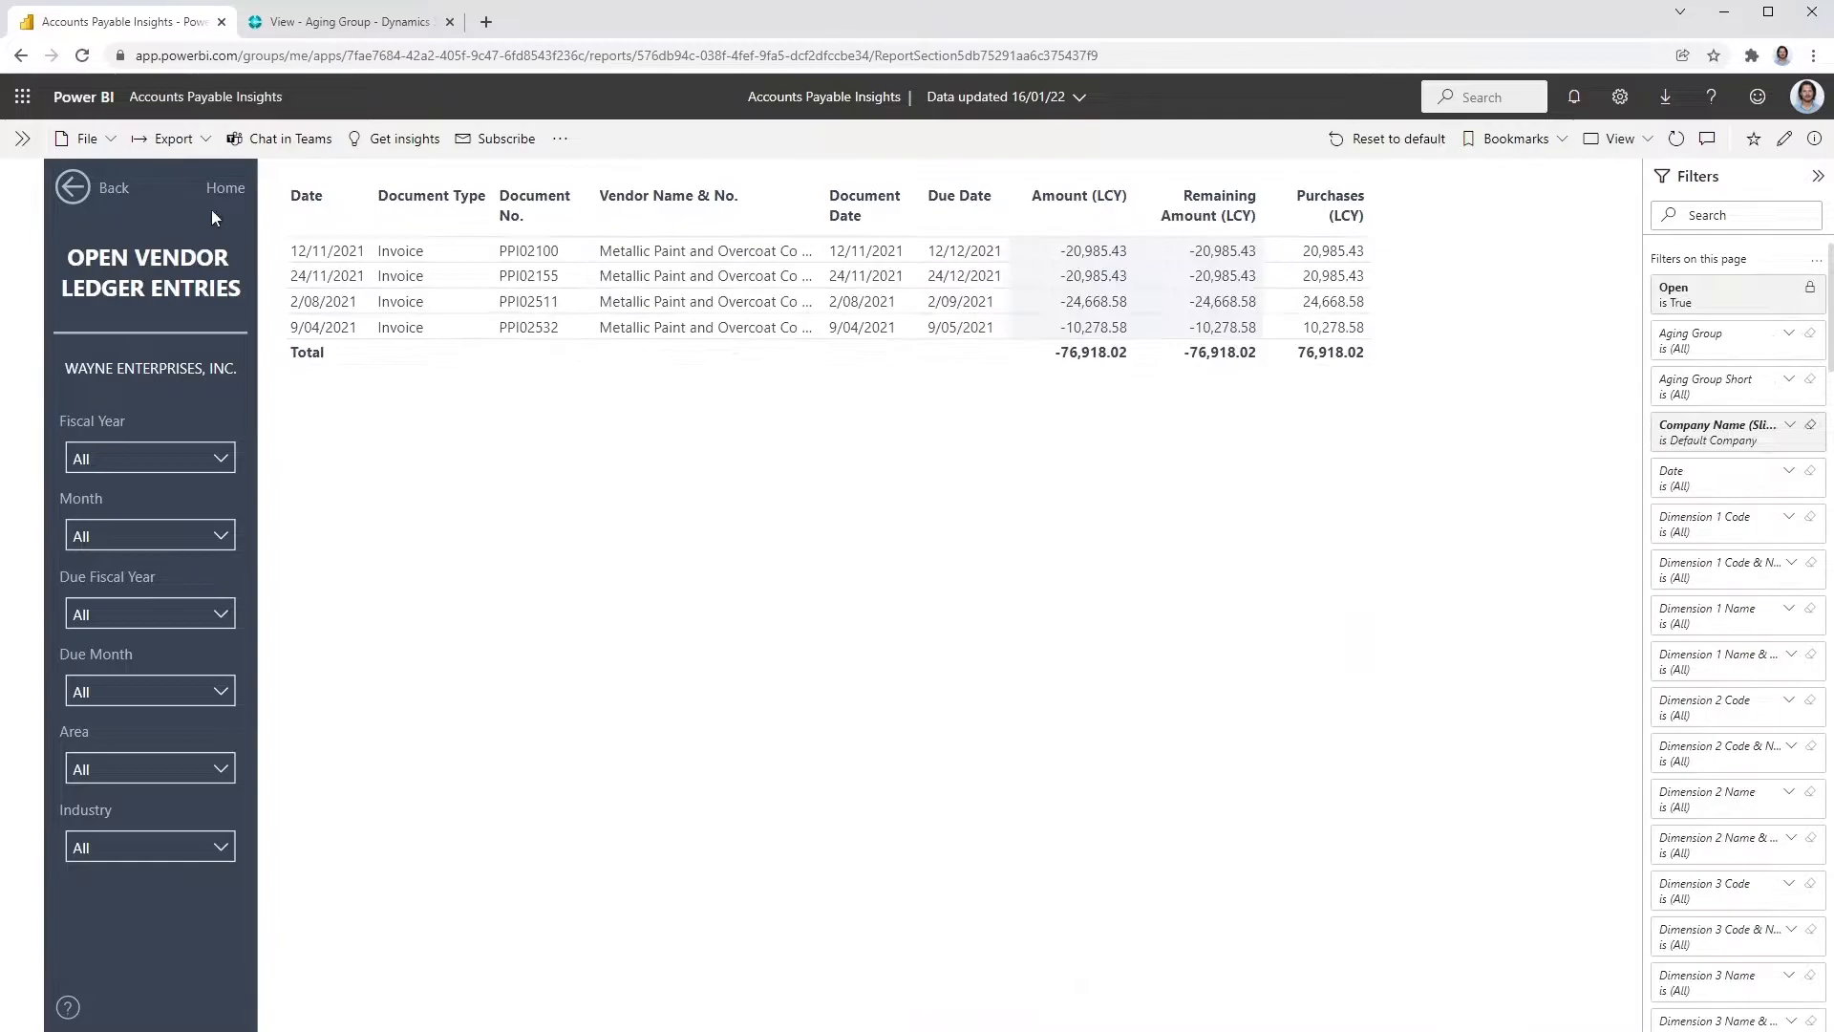
# Open the Payables Aging page, roll its columns up to aging groups, and step them down through months and weeks to due dates.
pyautogui.click(222, 189)
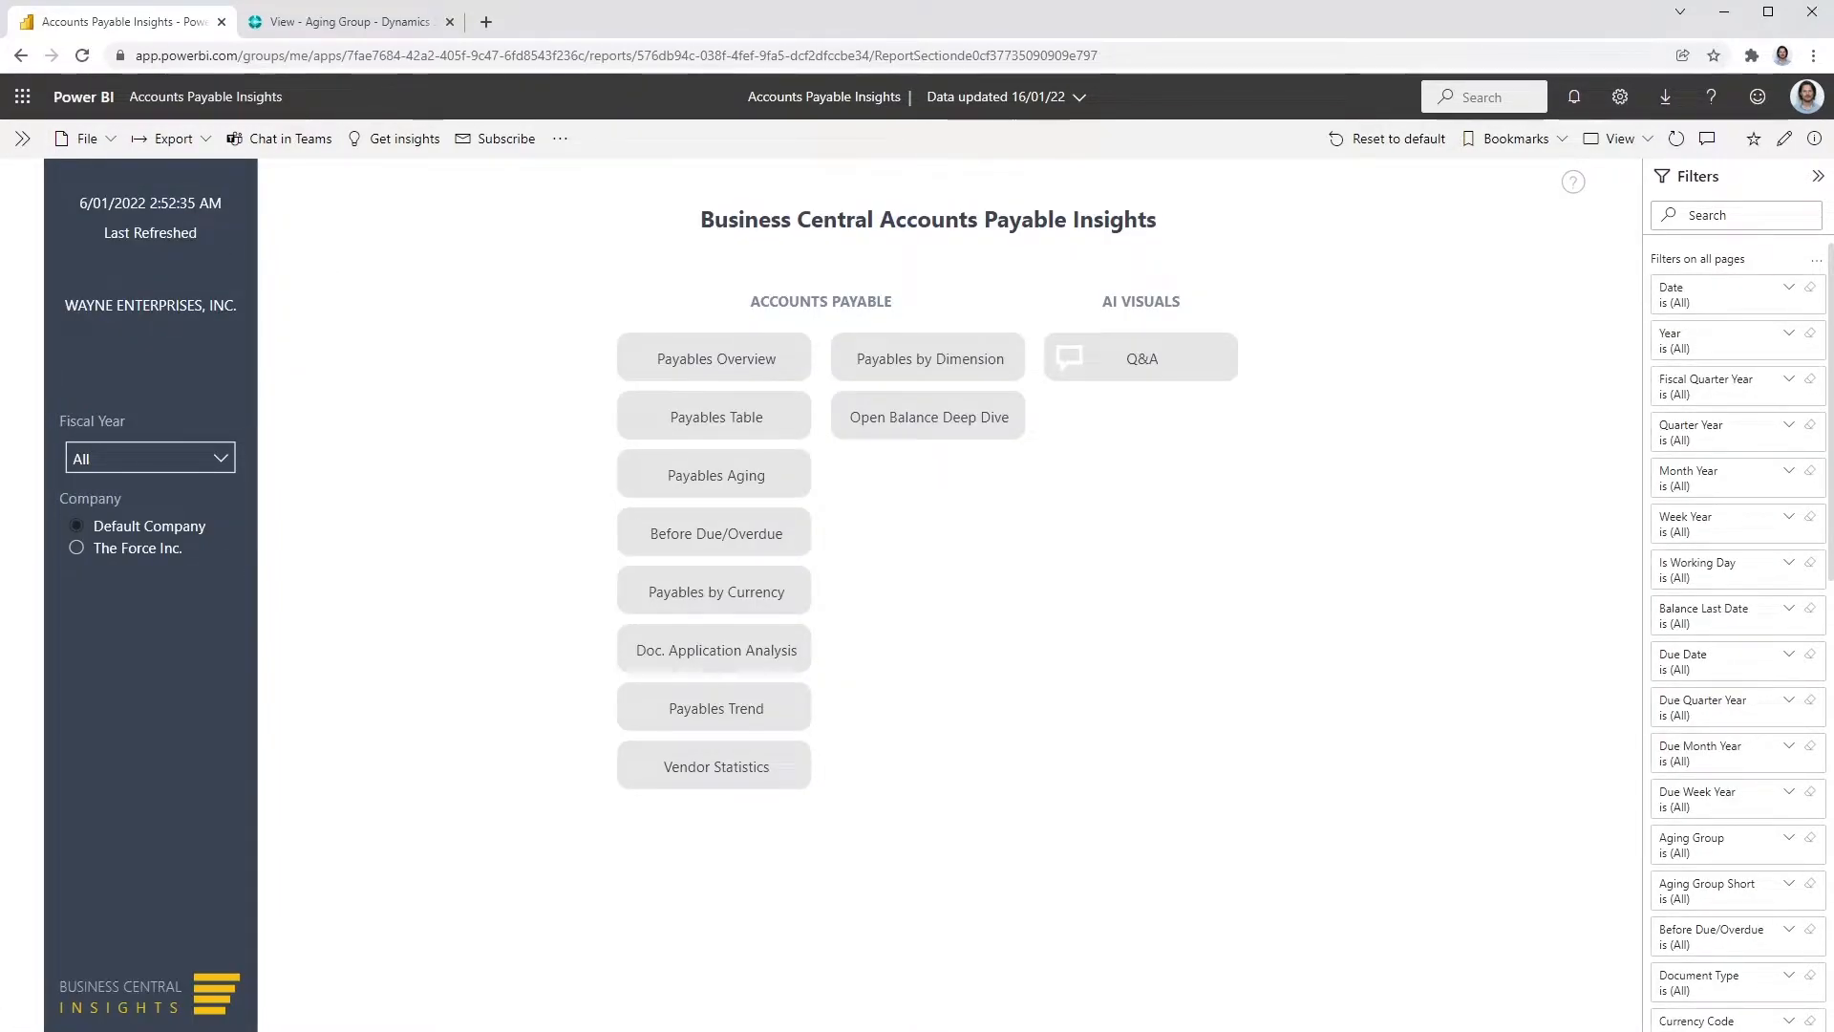
pyautogui.click(656, 470)
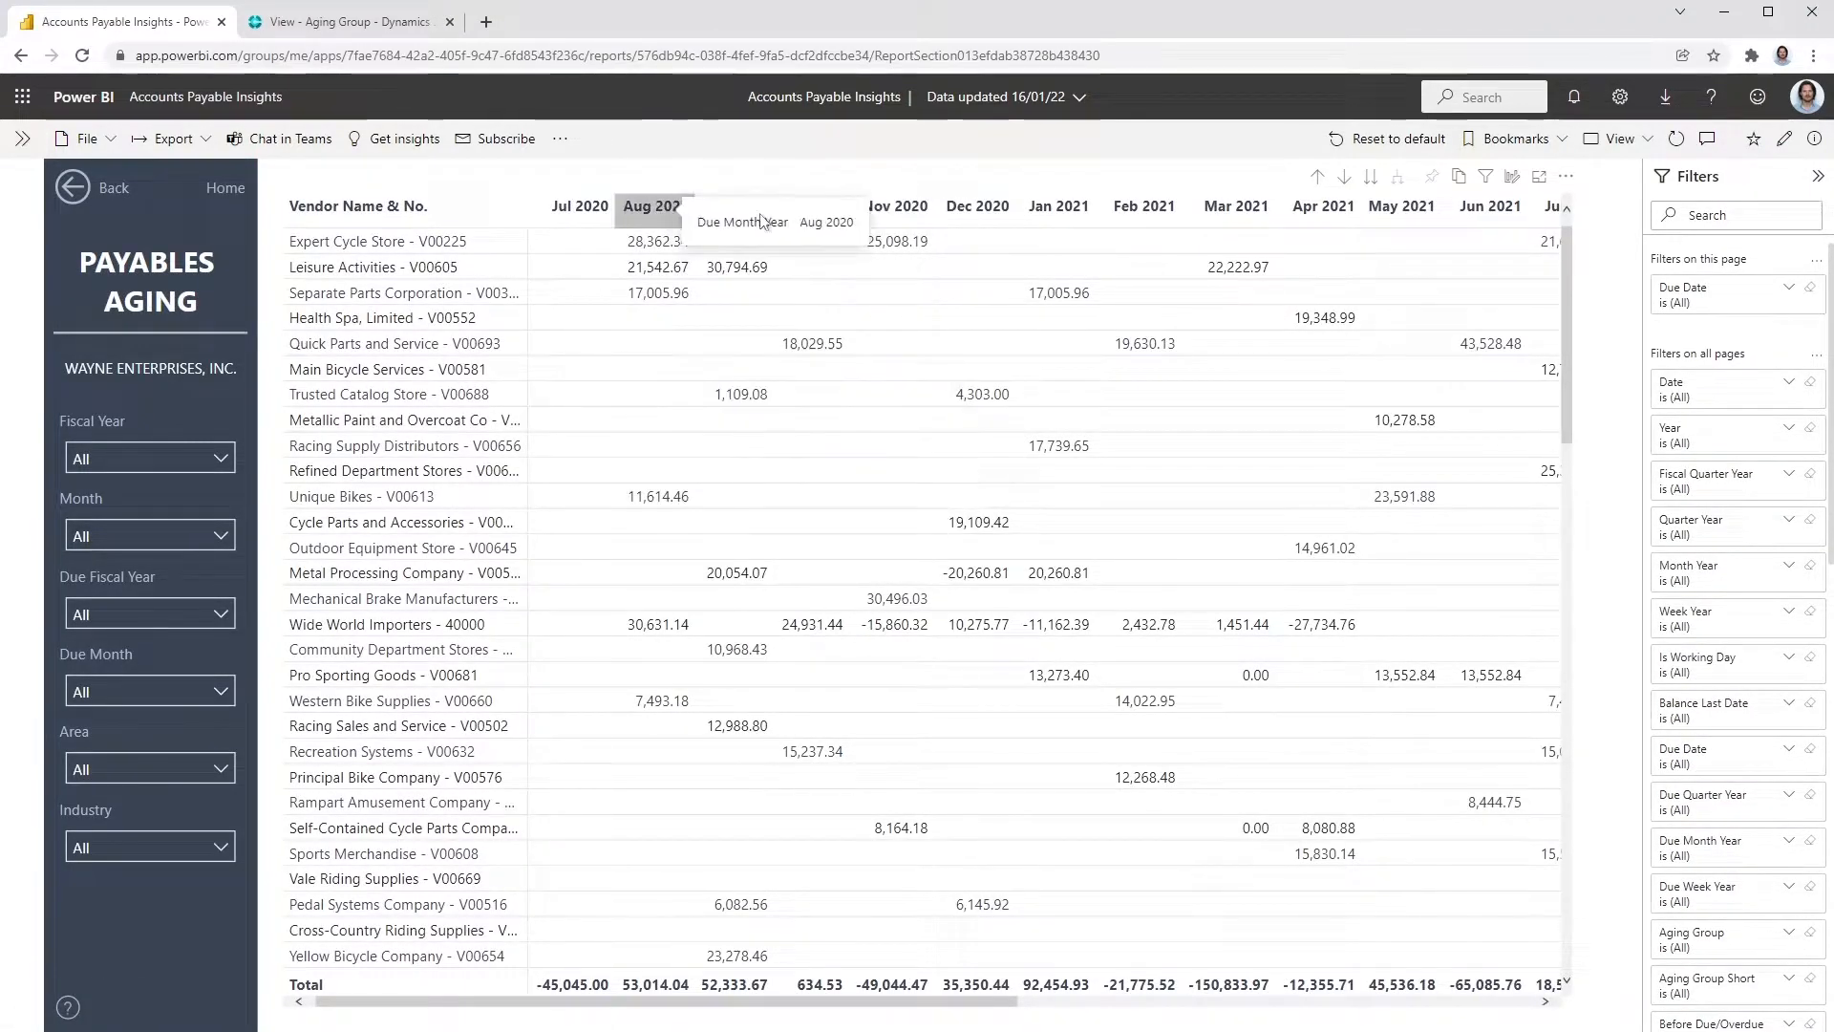
pyautogui.click(1320, 178)
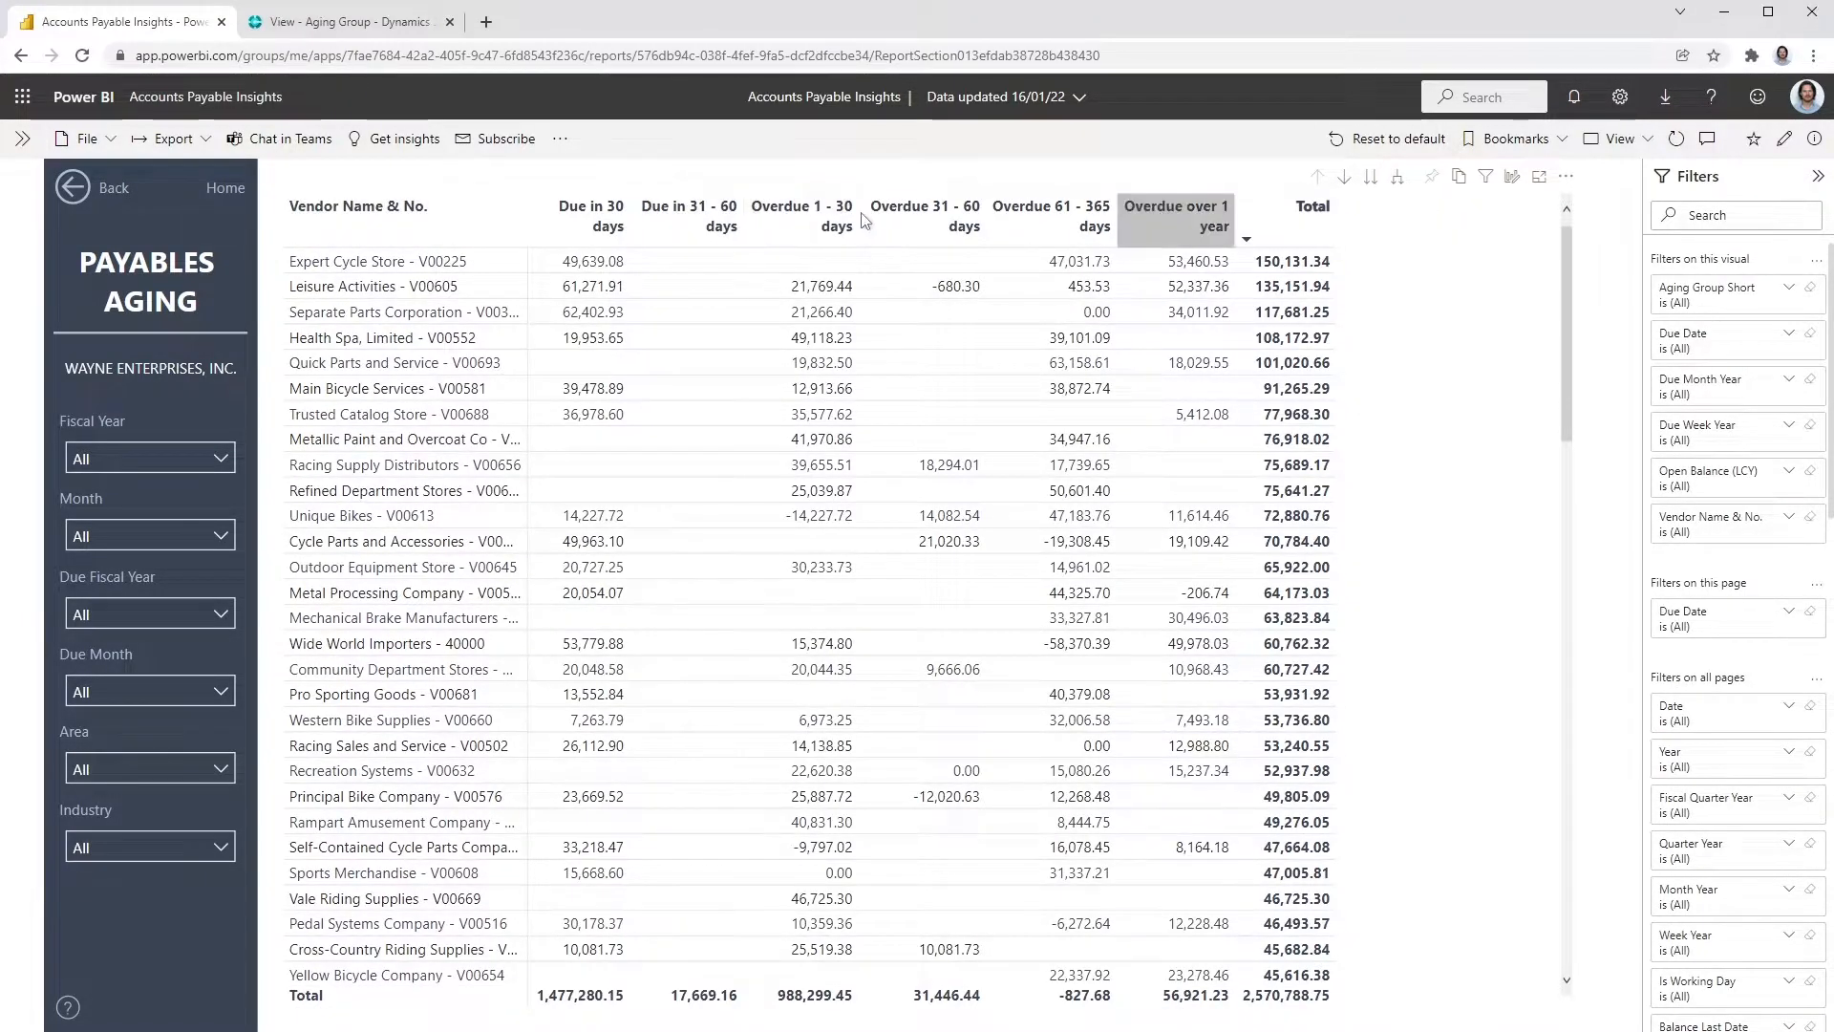
pyautogui.click(1372, 183)
pyautogui.click(1372, 182)
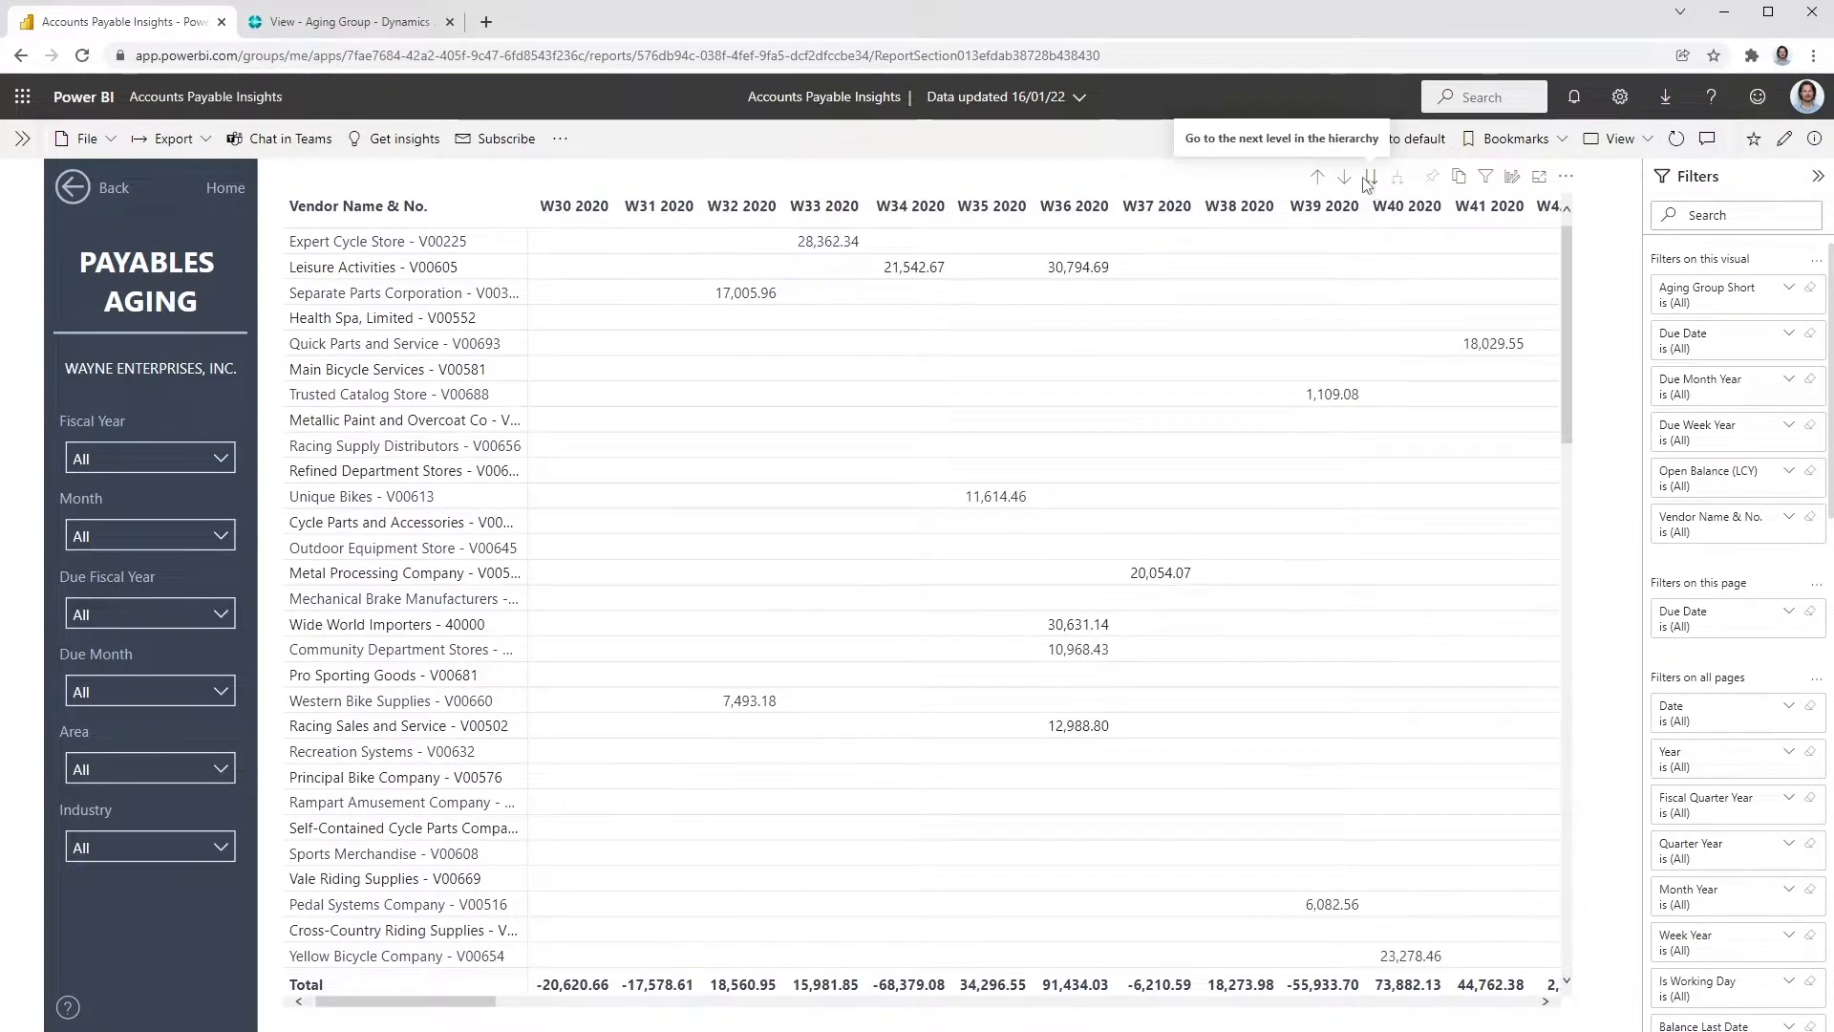
pyautogui.click(1368, 182)
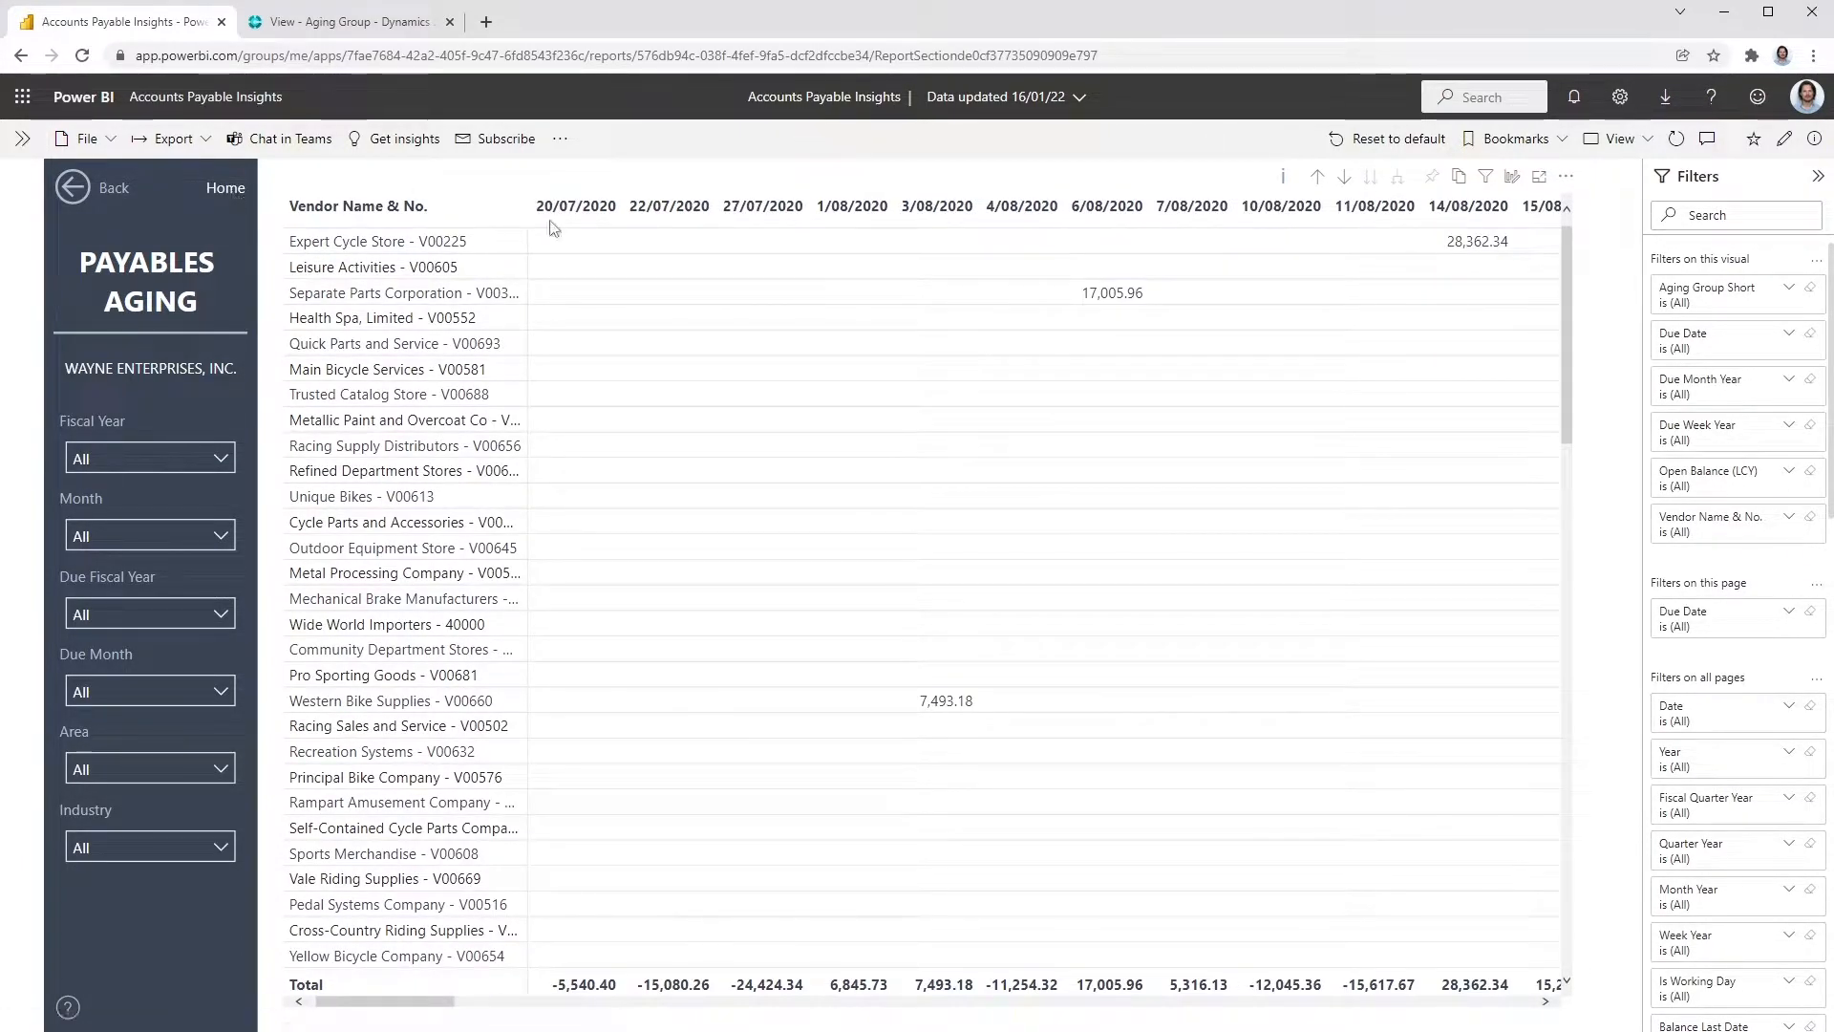
# Open the Before Due/Overdue page and cross-filter it by donut chart segment and by the Overdue 1 - 7 days group, clearing each selection.
pyautogui.click(225, 188)
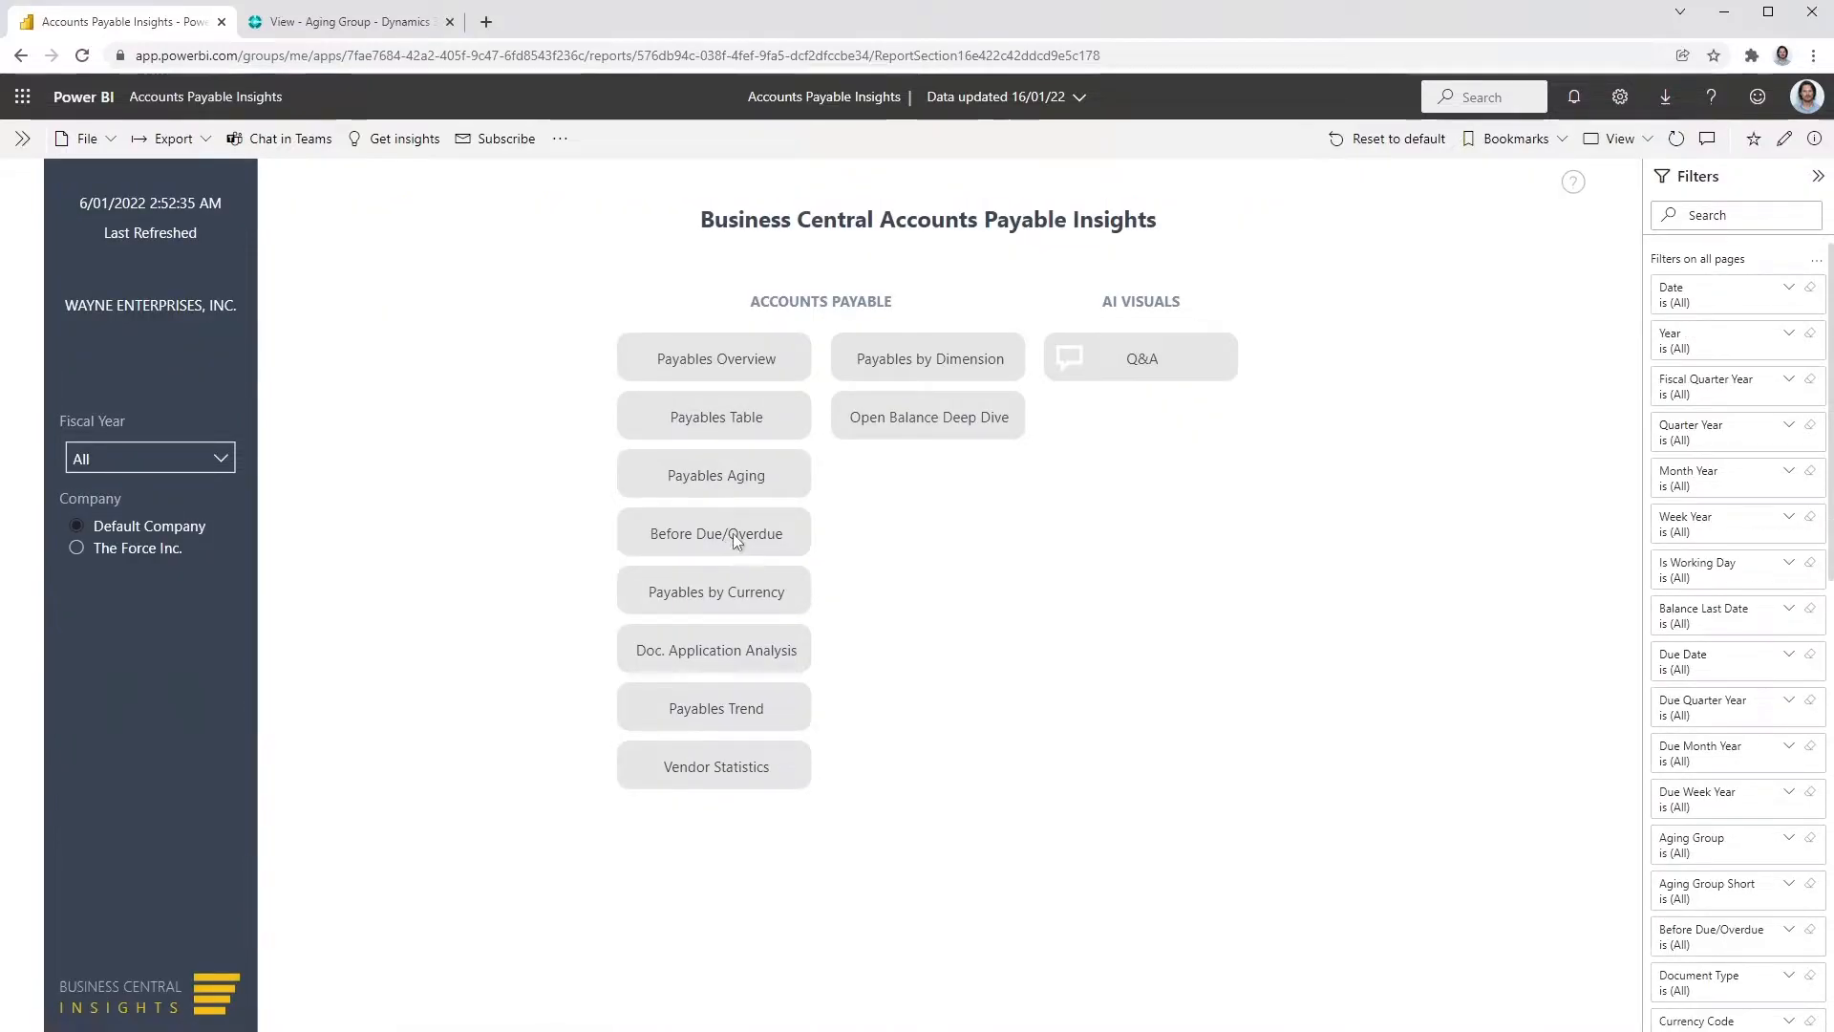
pyautogui.click(732, 533)
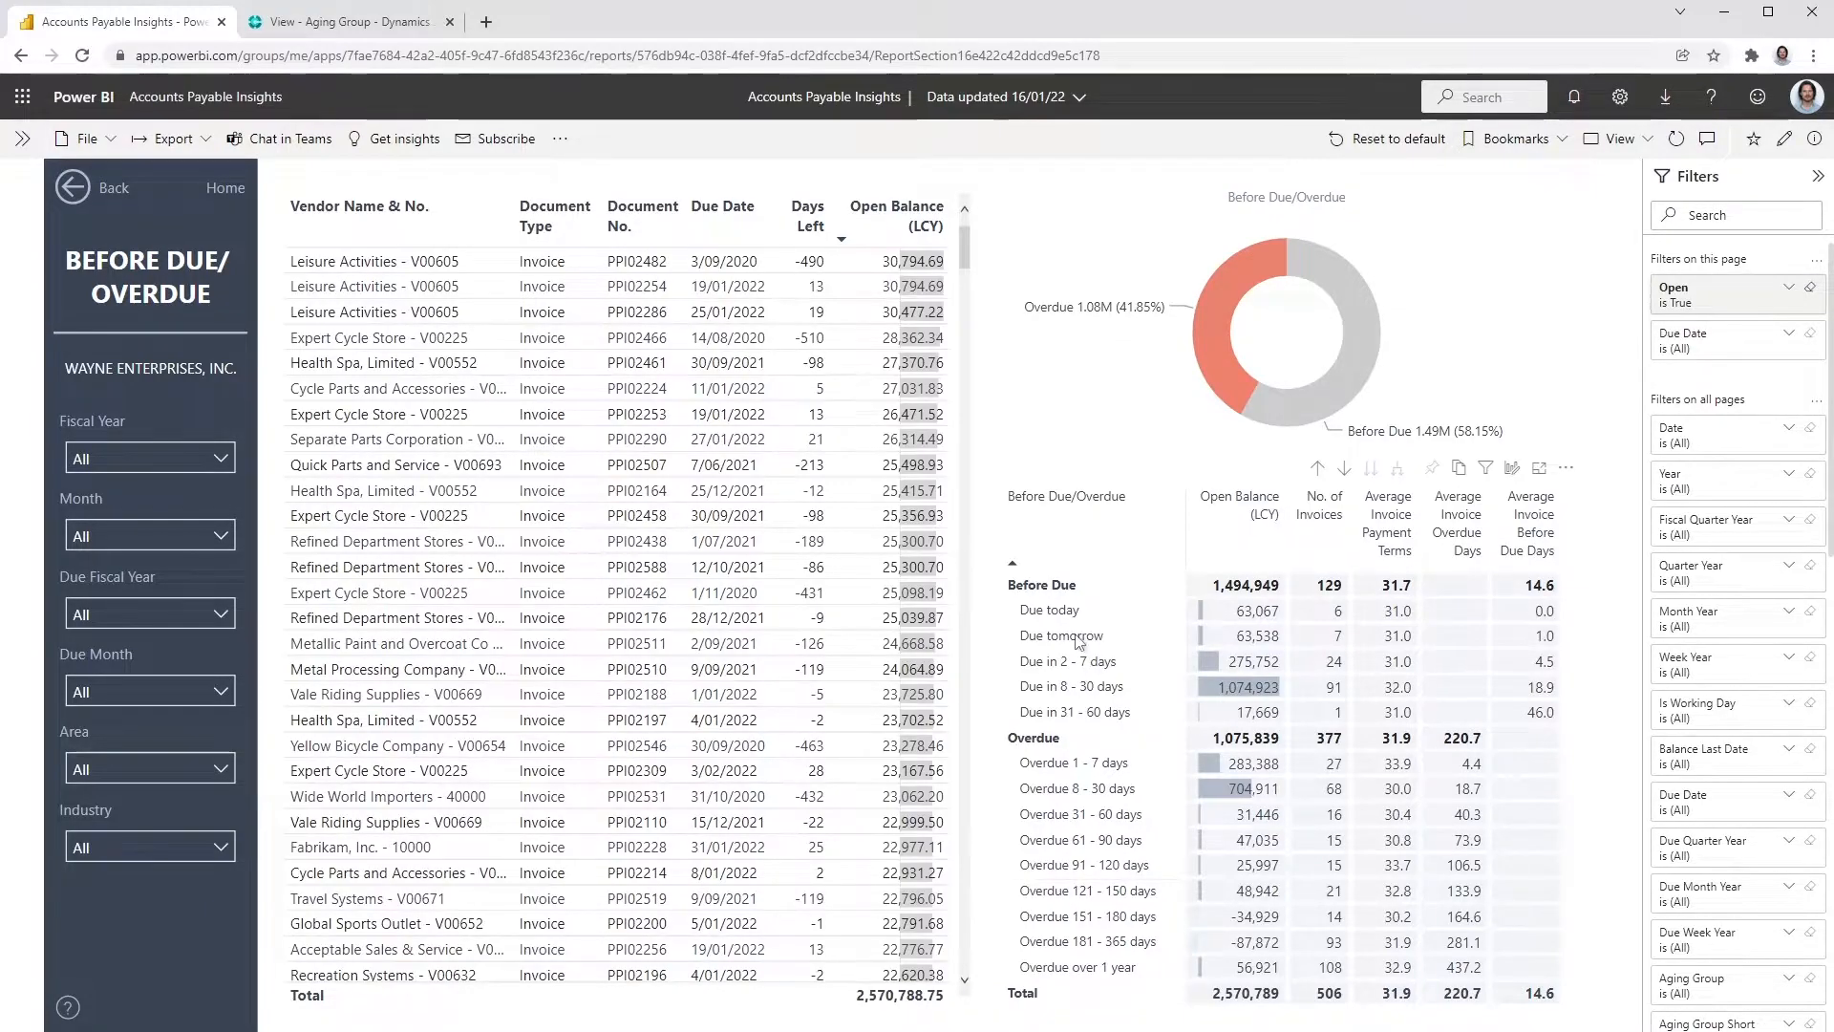
pyautogui.click(1200, 305)
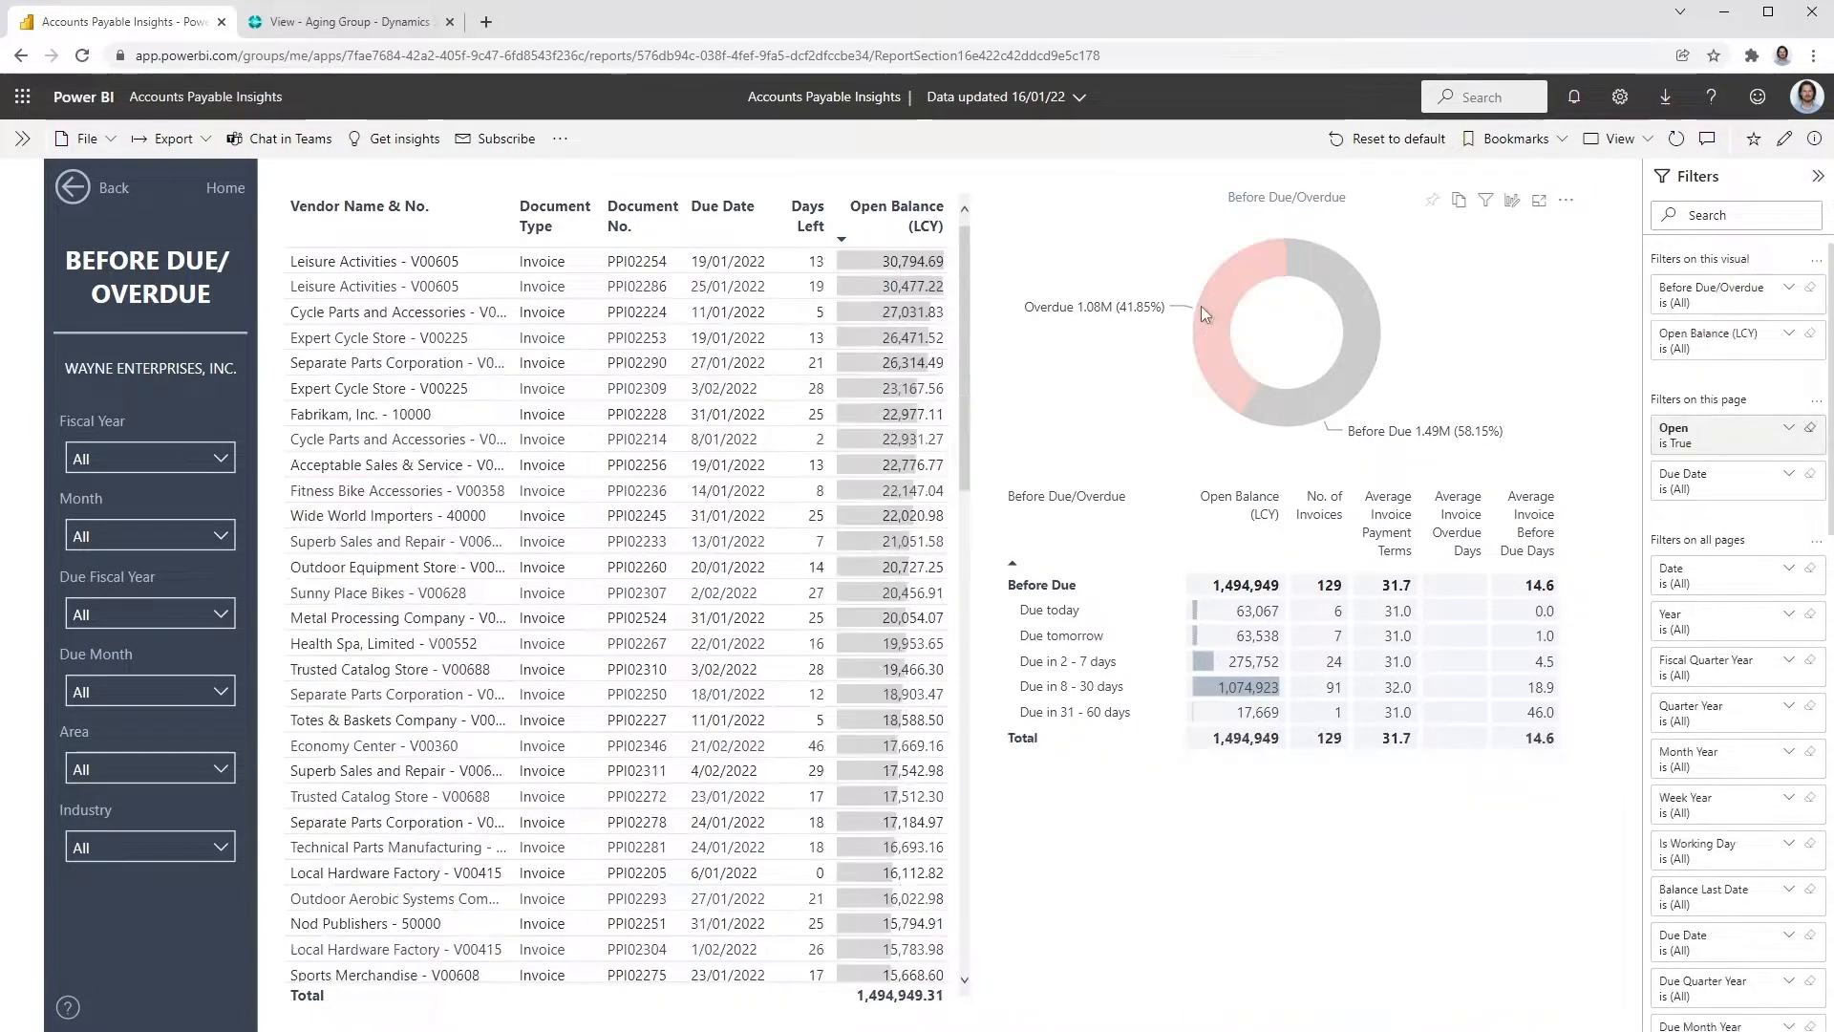
pyautogui.click(1213, 312)
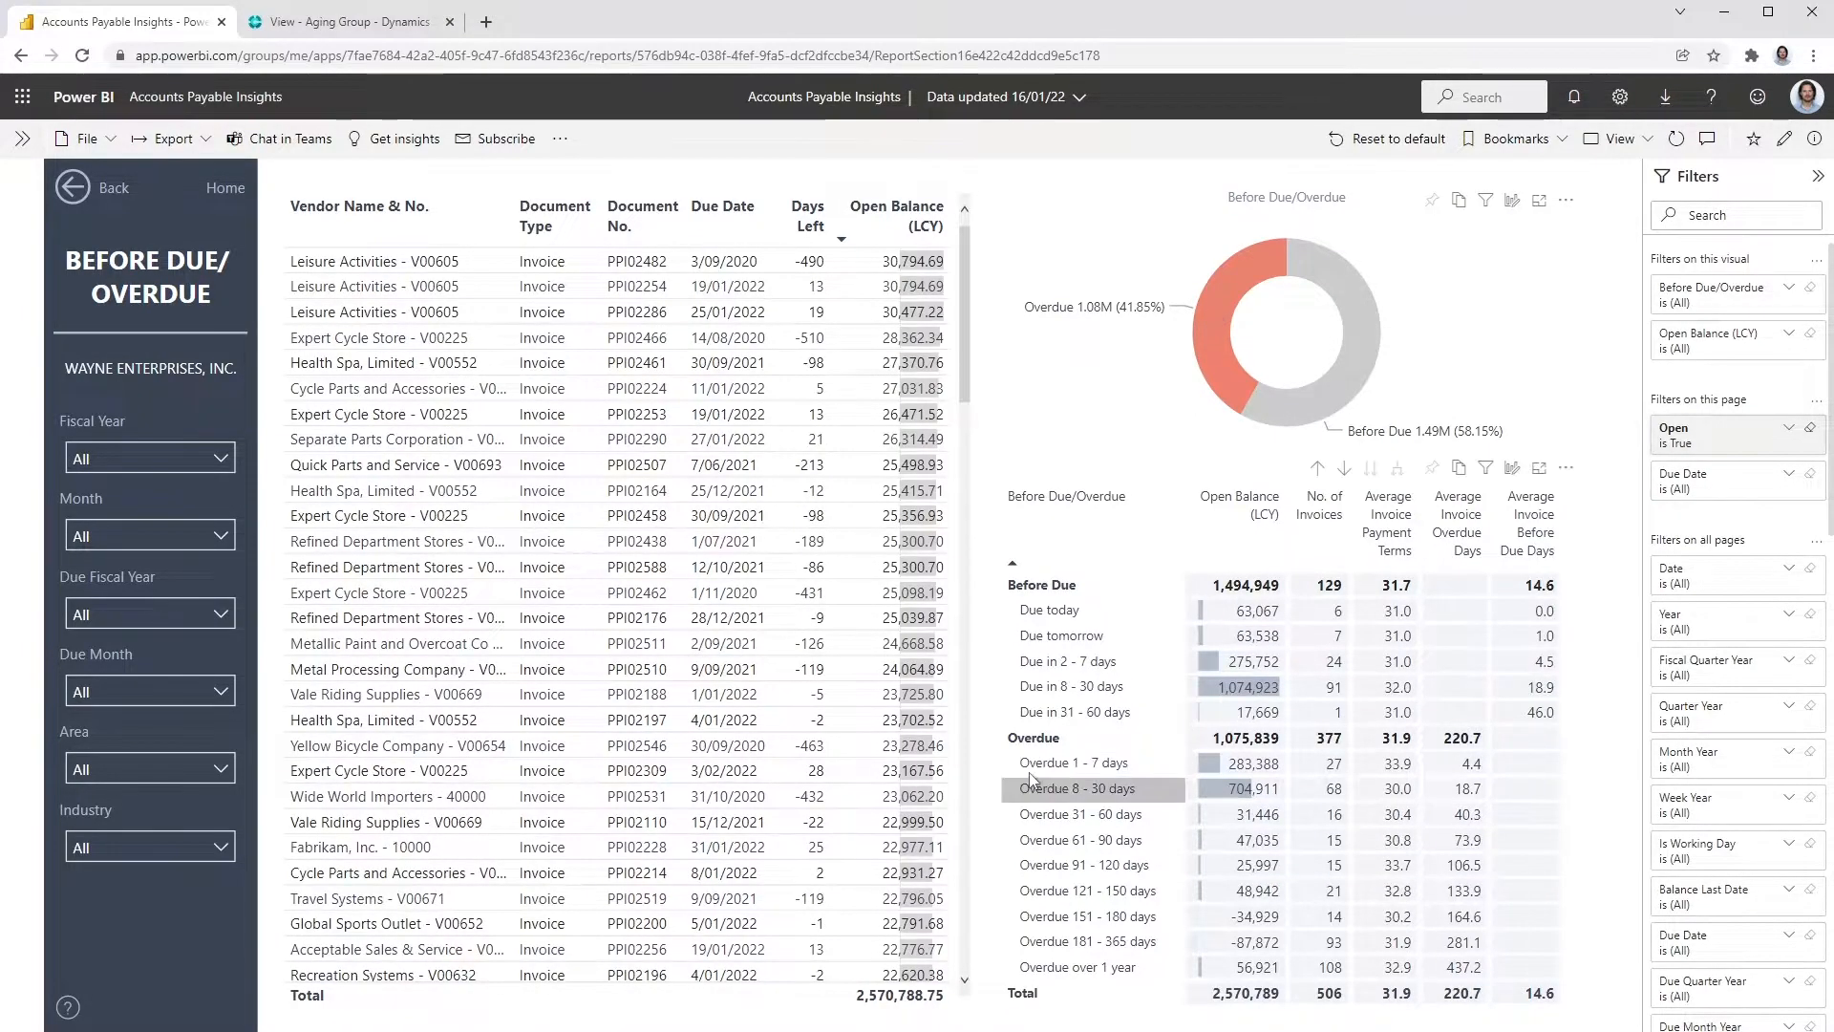
pyautogui.click(1230, 765)
pyautogui.click(1230, 765)
# Return to the report's start page and open Payables by Currency.
pyautogui.click(218, 200)
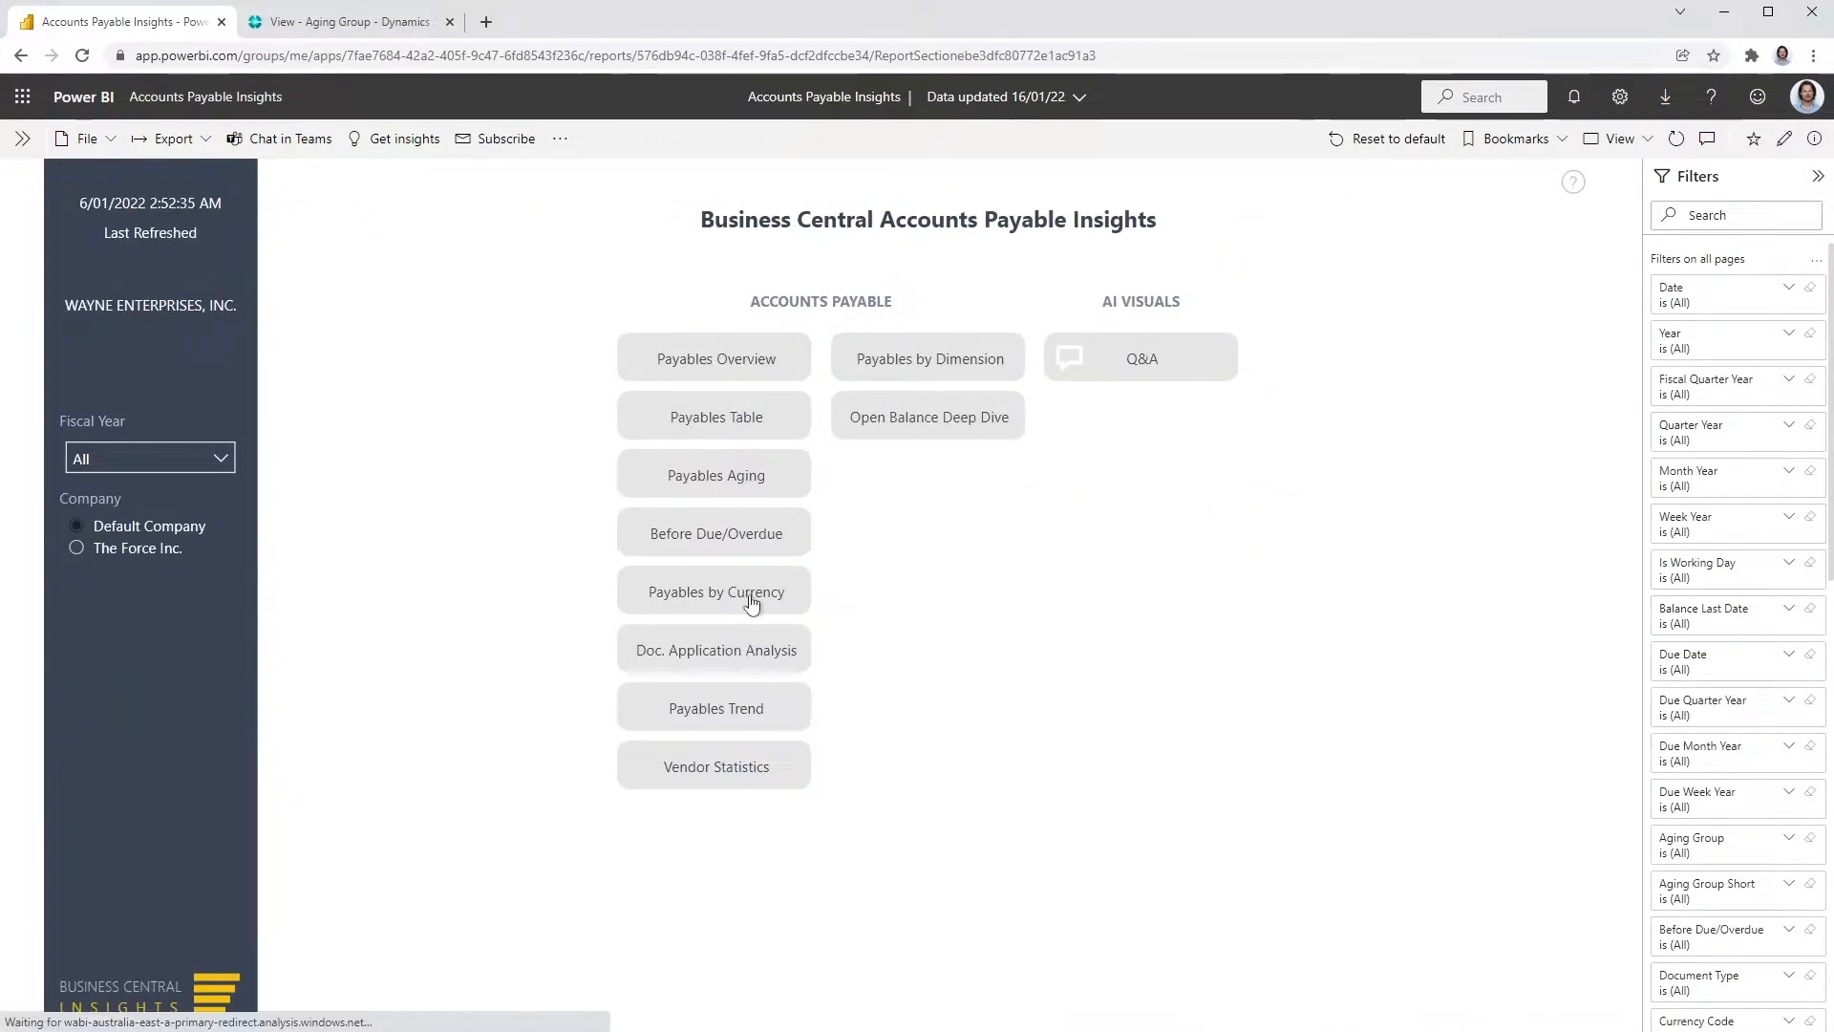
pyautogui.click(752, 602)
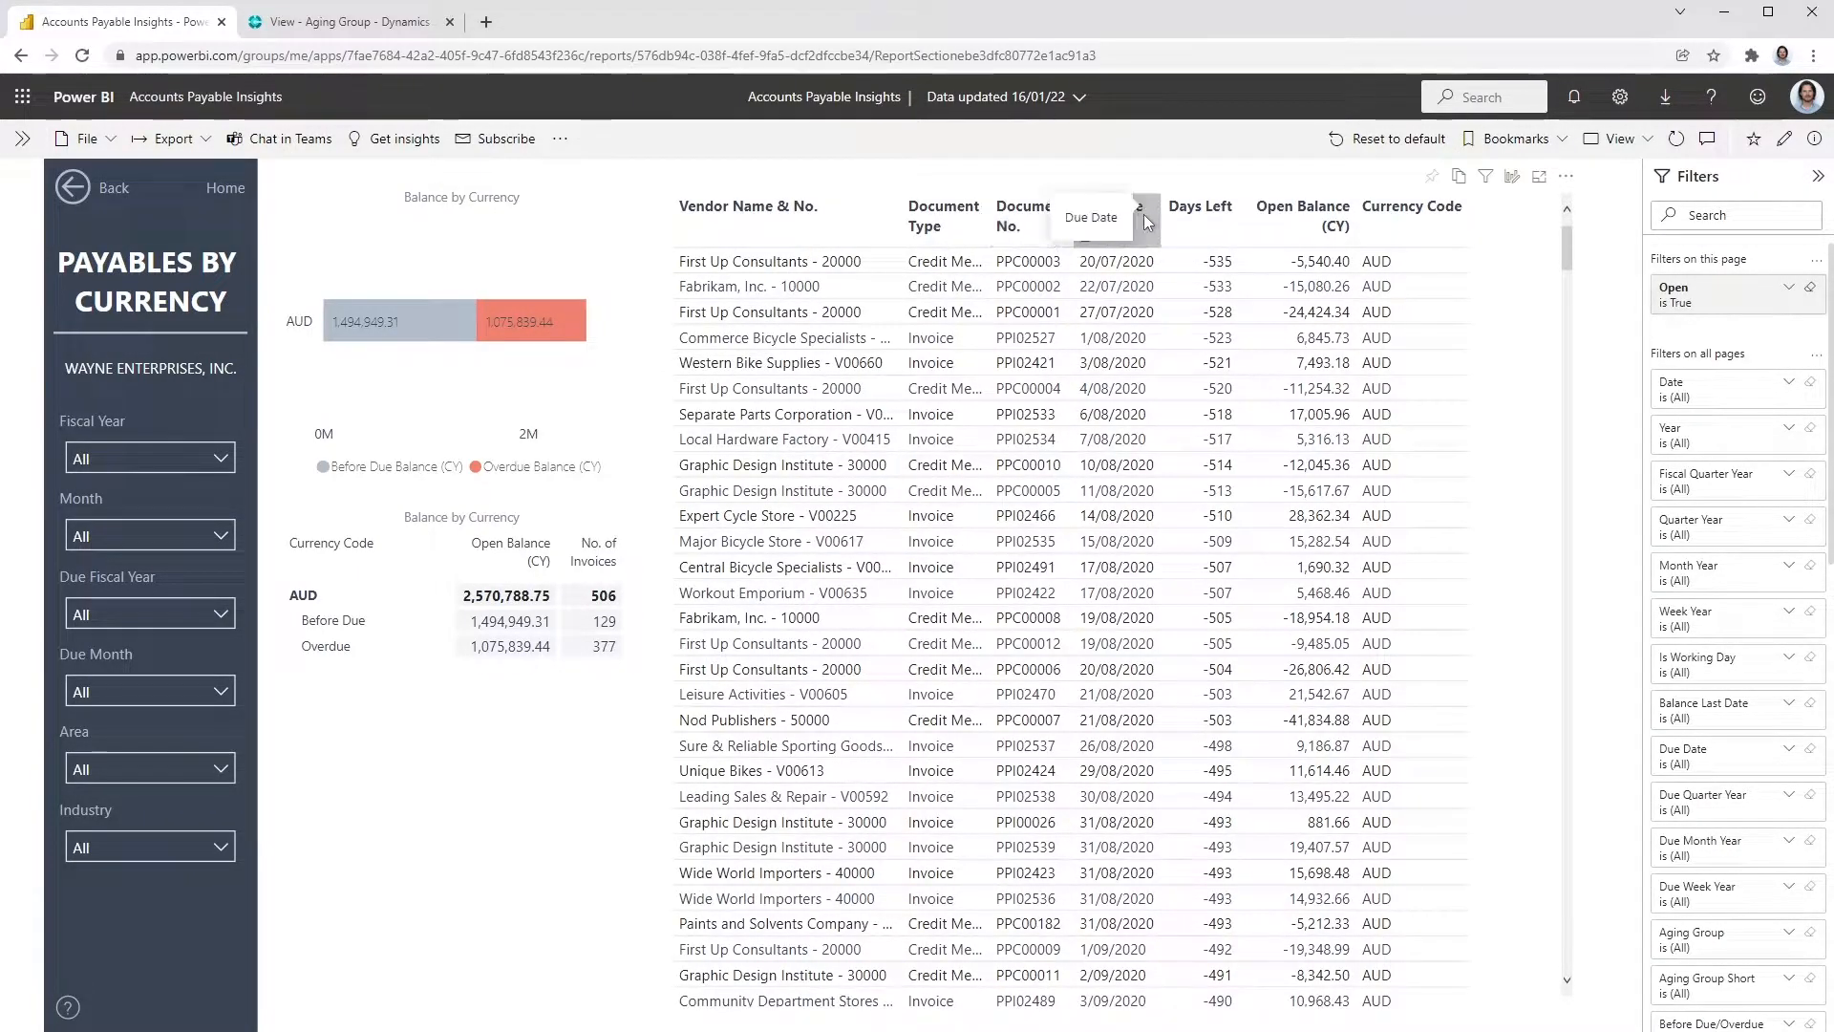
# Open the Document Application Analysis page and view the document types offered by its Applied by filter, leaving Payment selected.
pyautogui.click(230, 184)
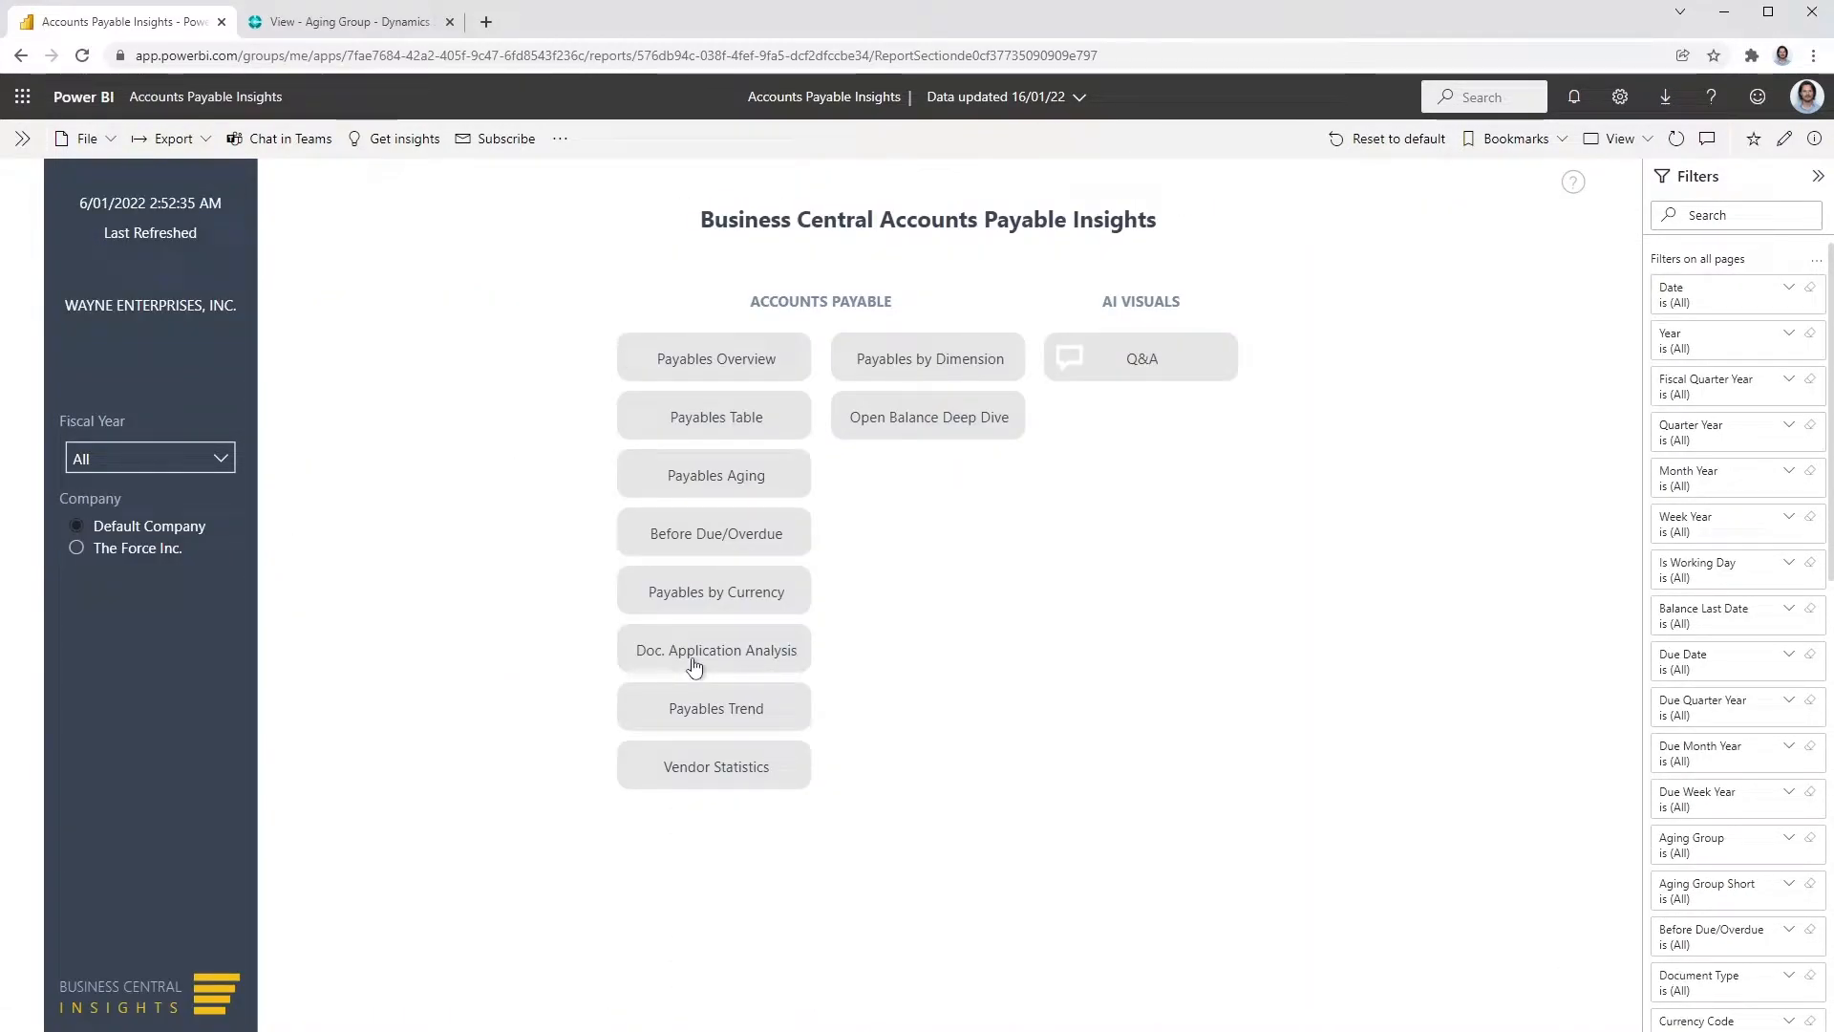
pyautogui.click(695, 659)
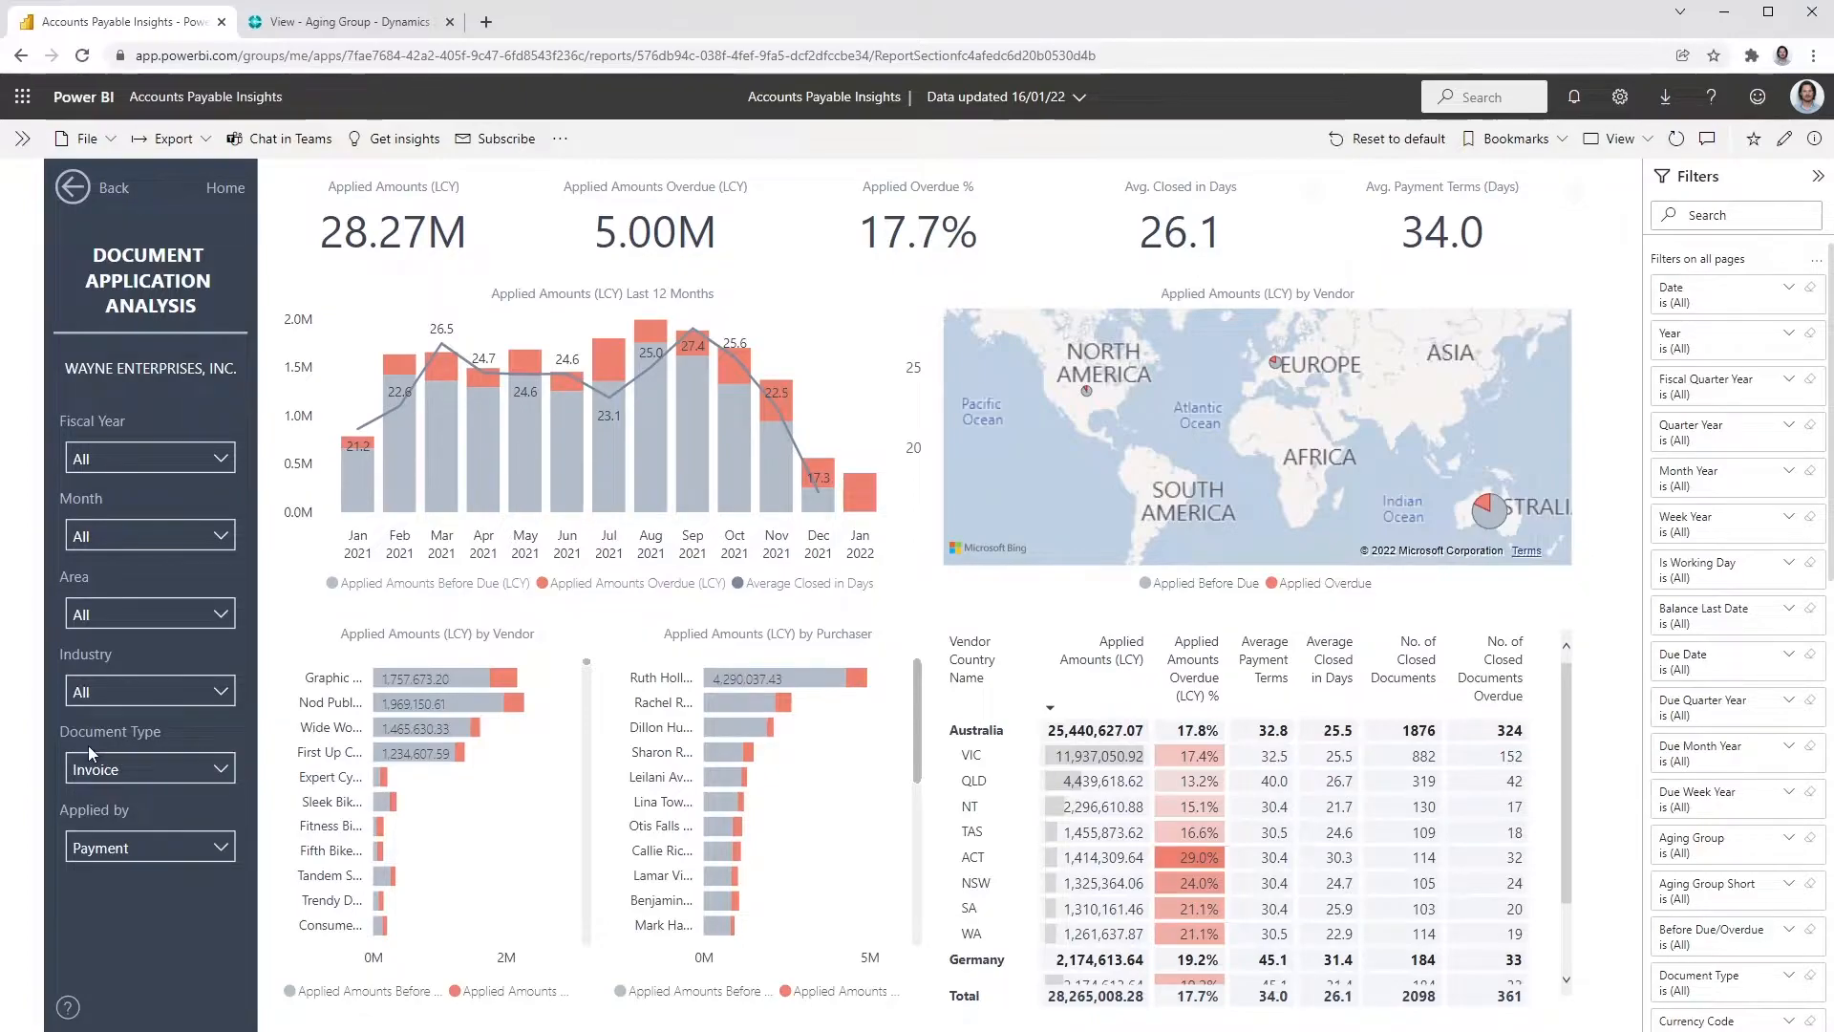
pyautogui.click(221, 841)
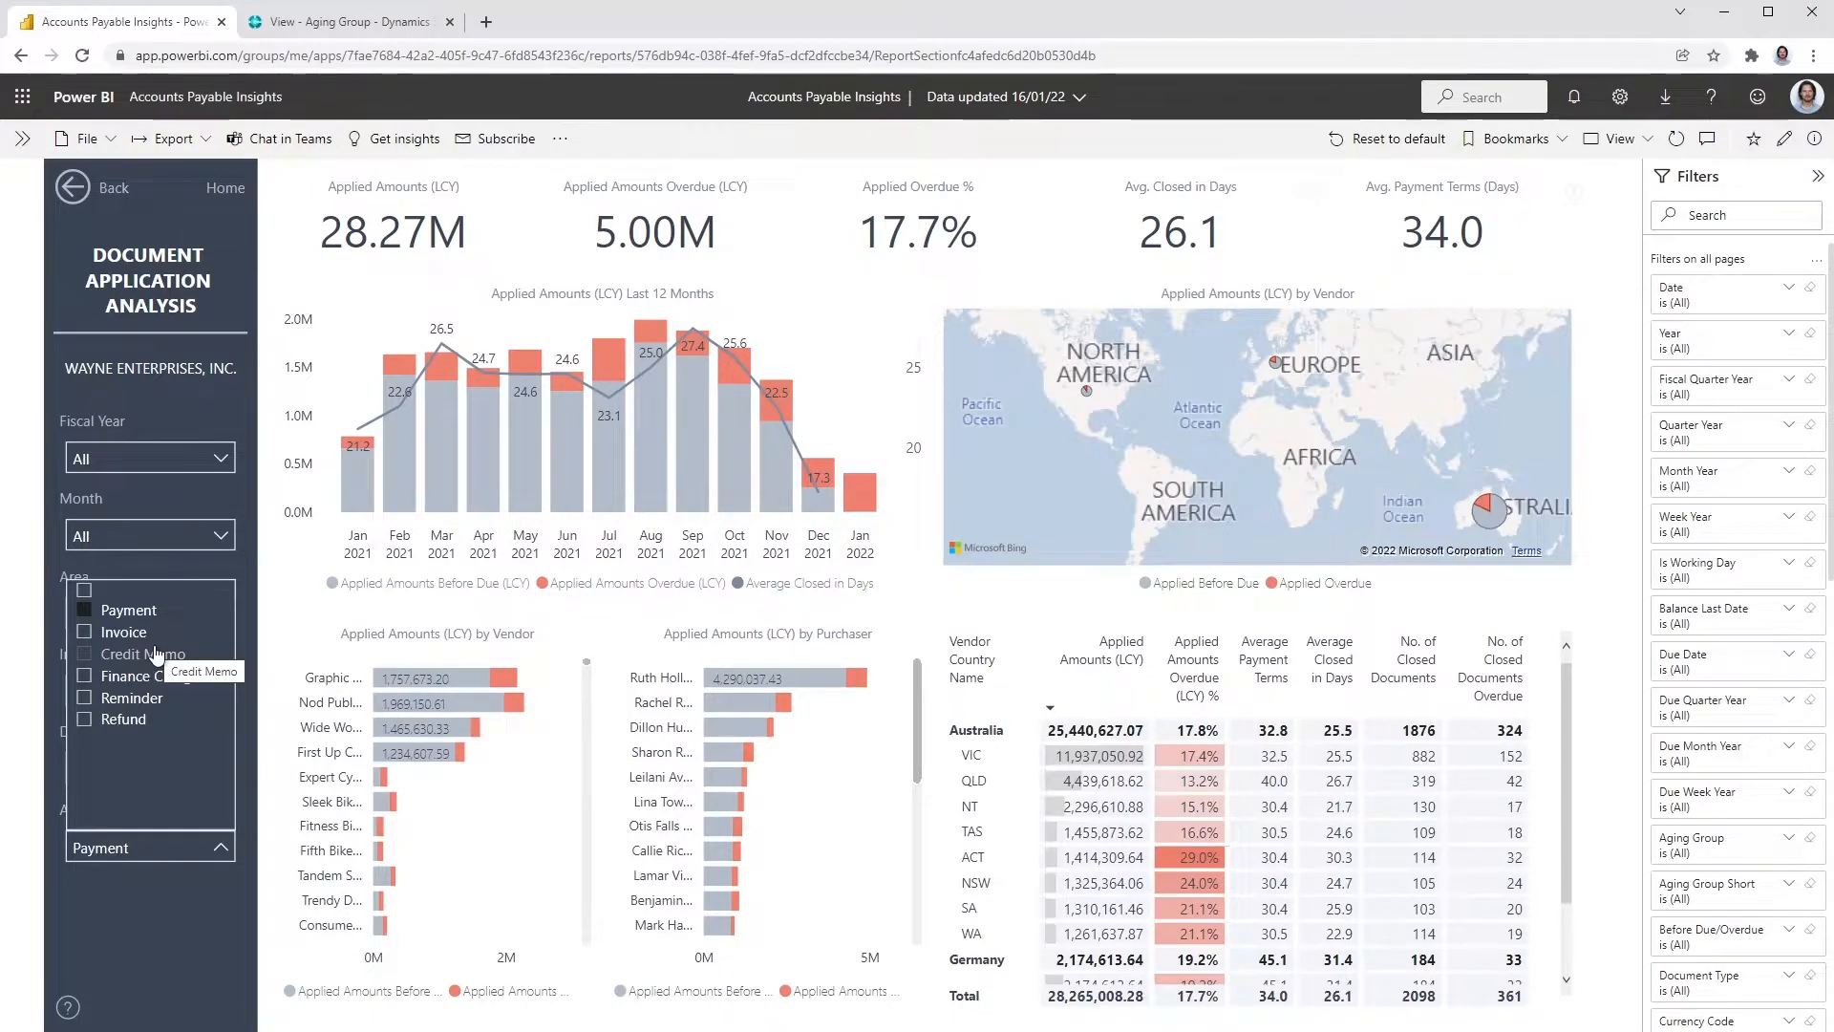
pyautogui.click(221, 296)
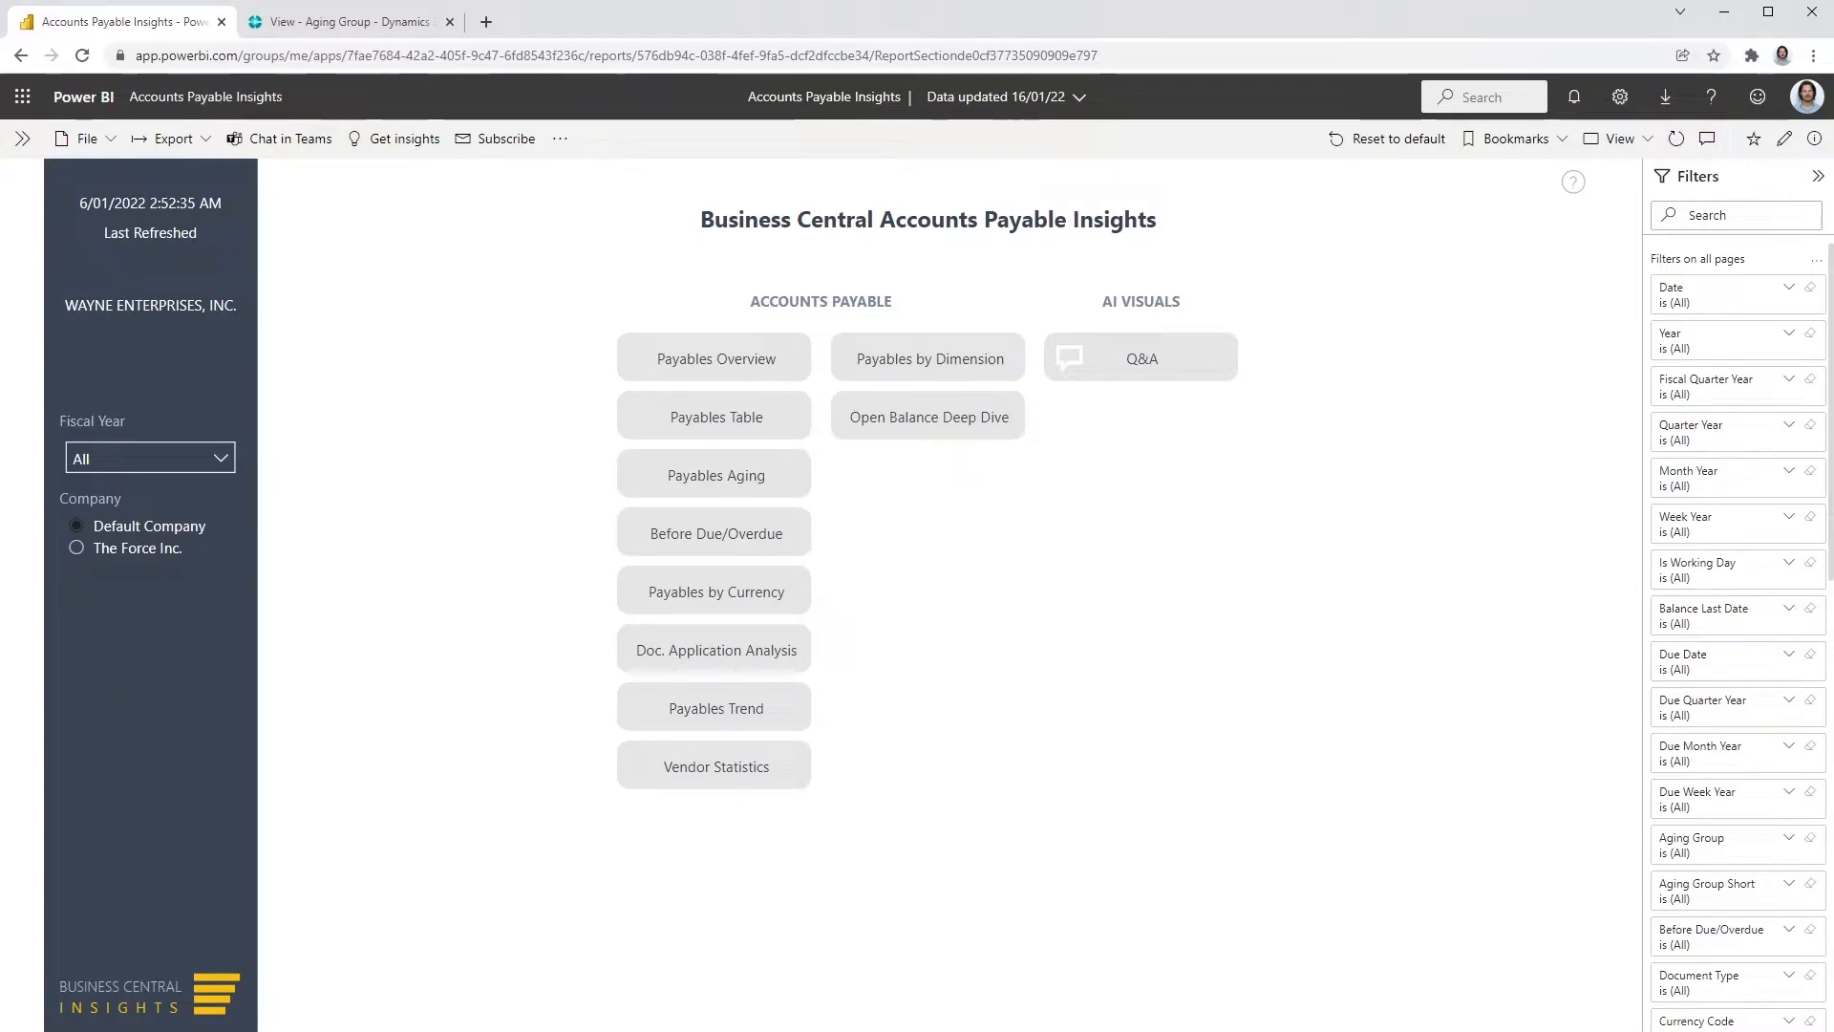
# Open the Payables Trend page and inspect the Open Balance (LCY) Last 6 Months chart.
pyautogui.click(708, 722)
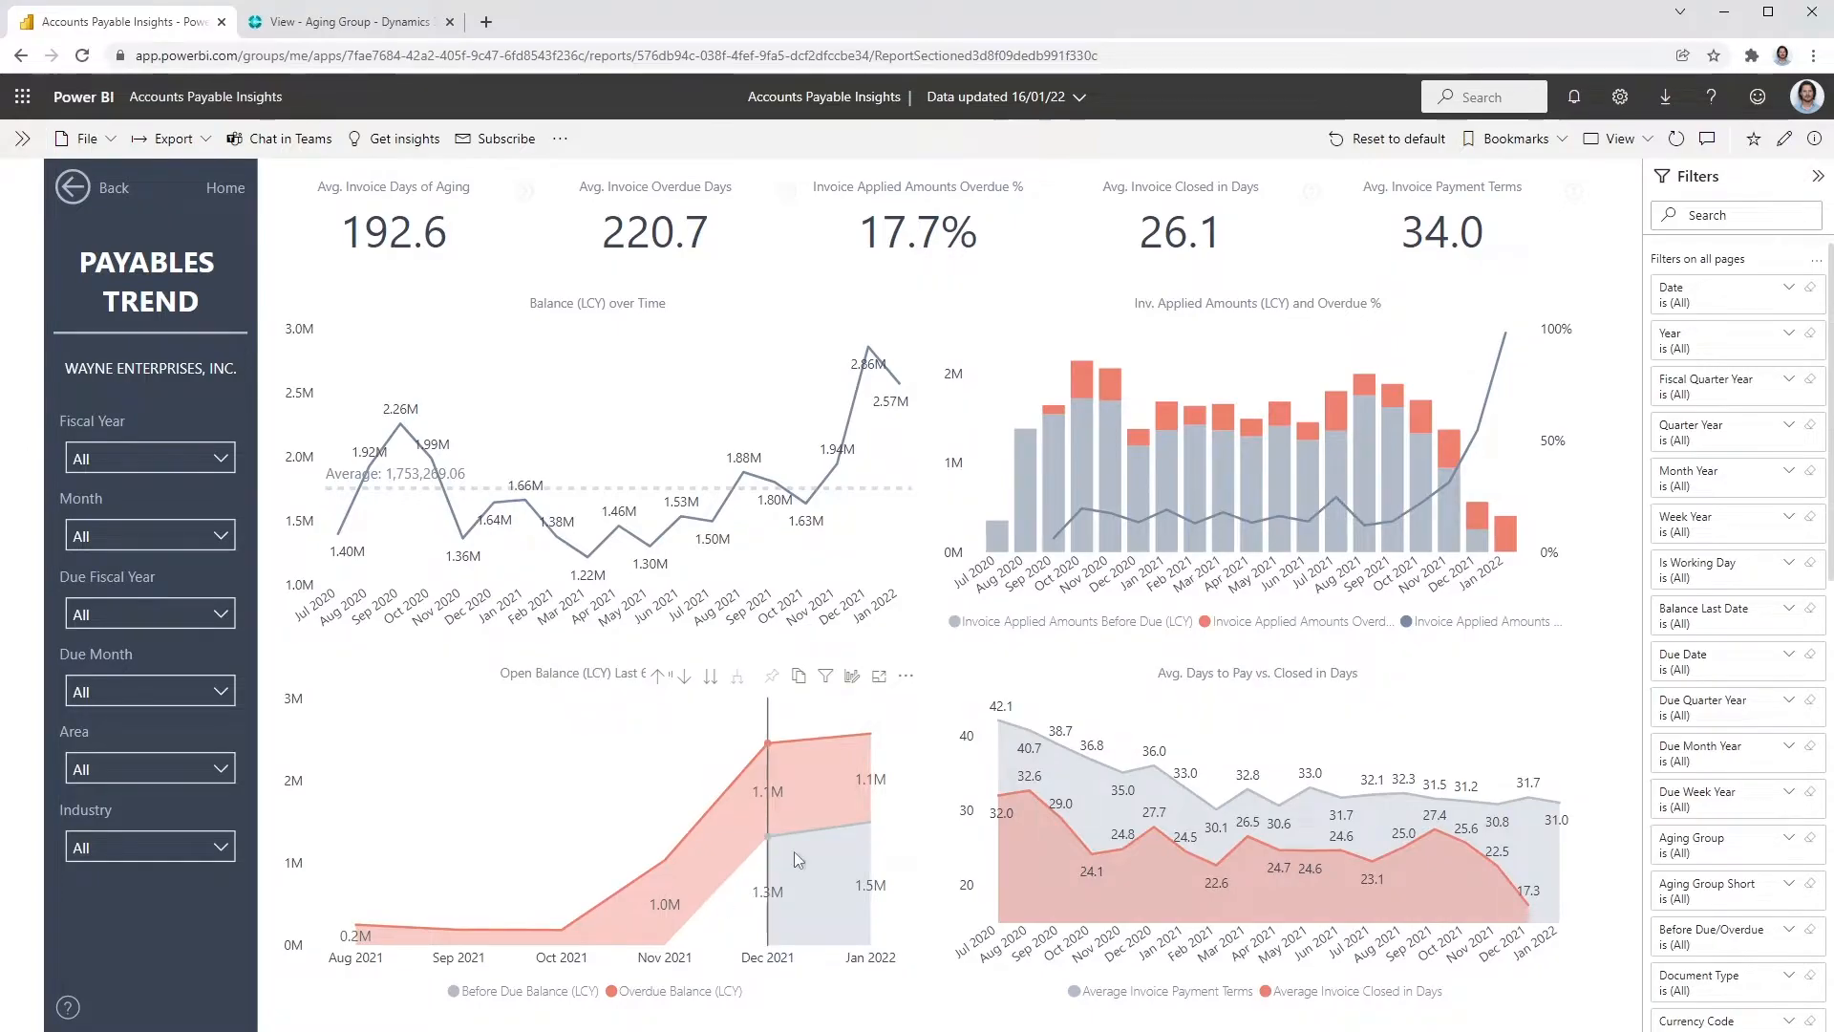
pyautogui.moveTo(854, 823)
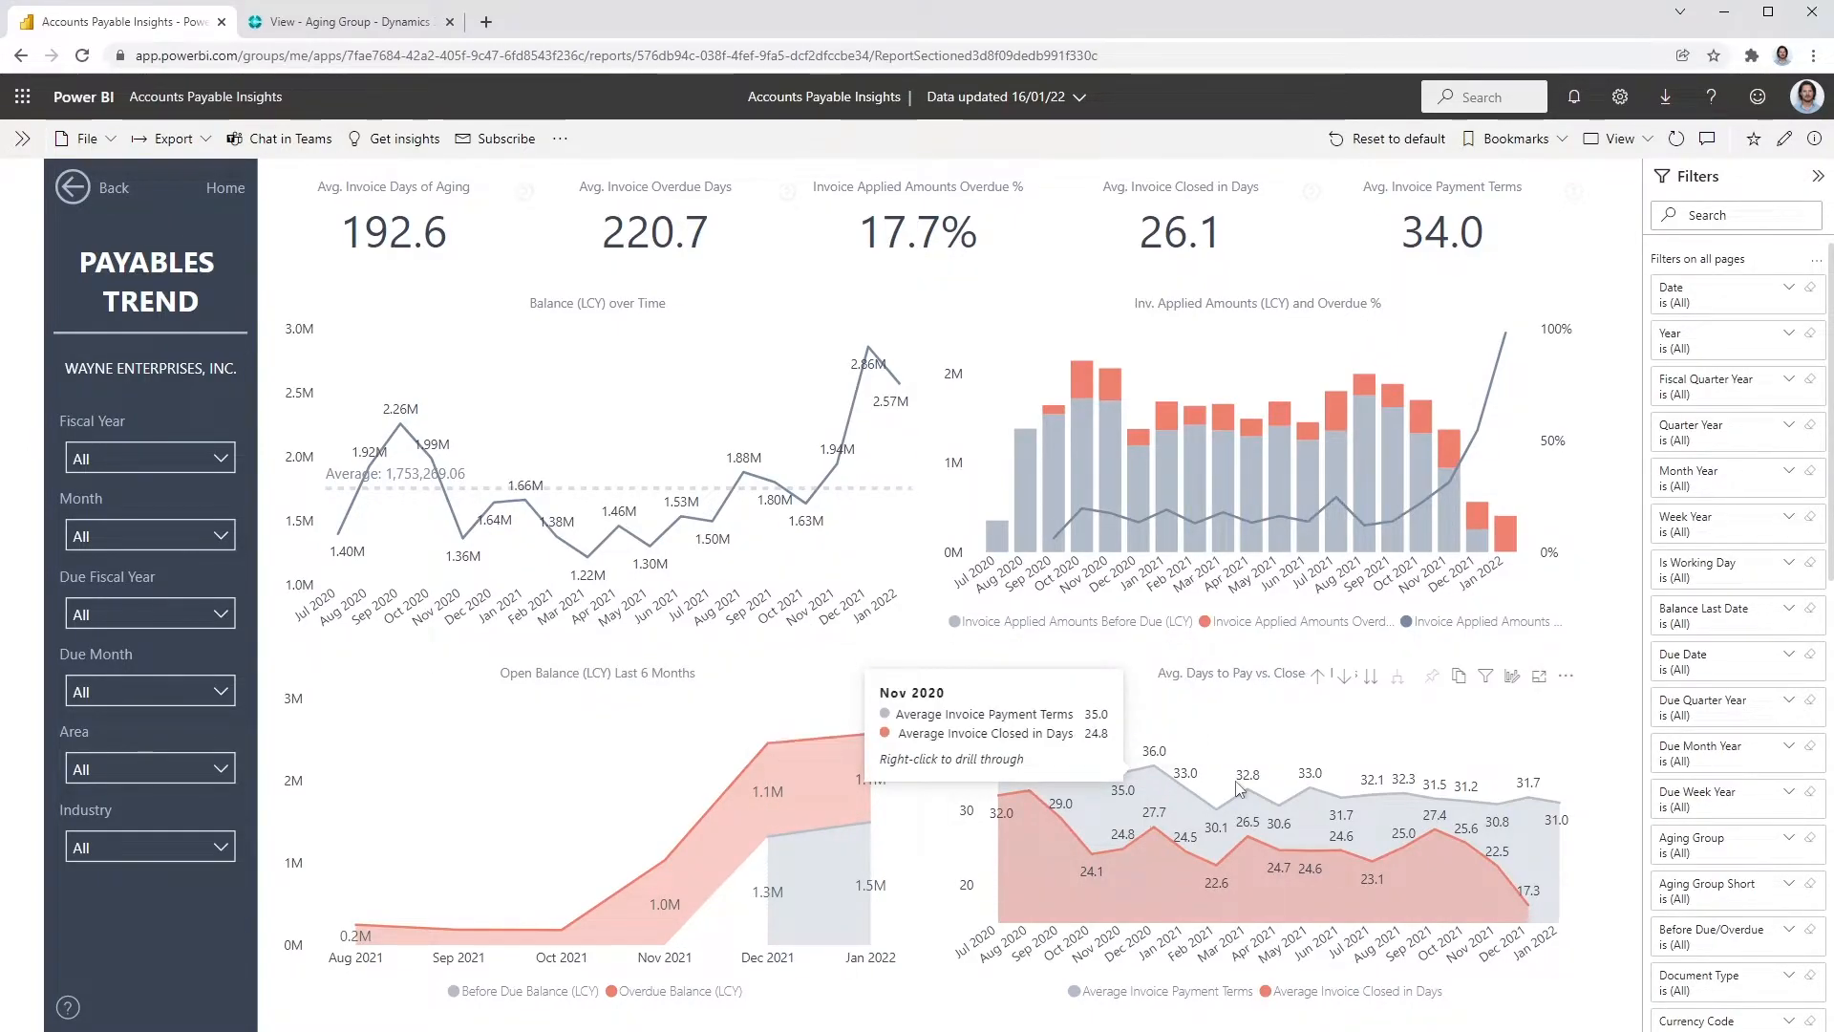
# Enlarge the Avg. Days to Pay vs. Closed in Days chart in focus mode and display its drill-through options.
pyautogui.moveTo(1543, 682)
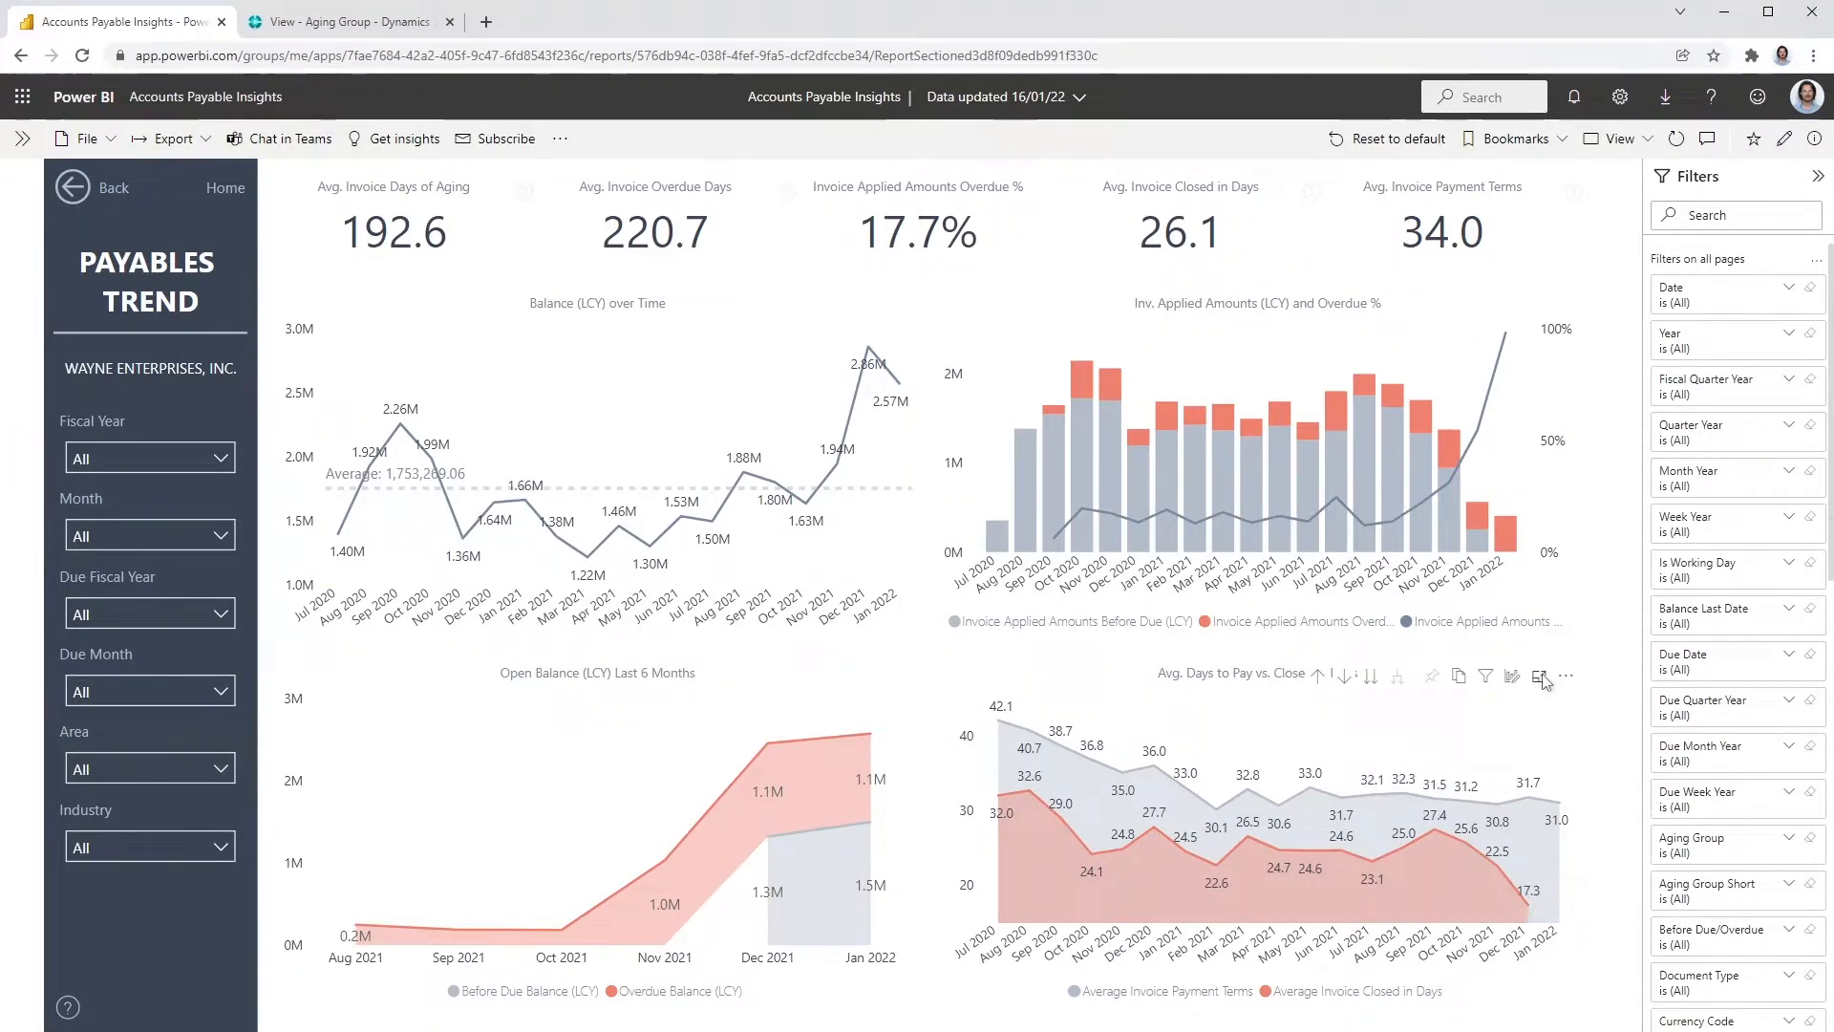
pyautogui.click(1540, 676)
pyautogui.rightClick(862, 582)
pyautogui.moveTo(945, 729)
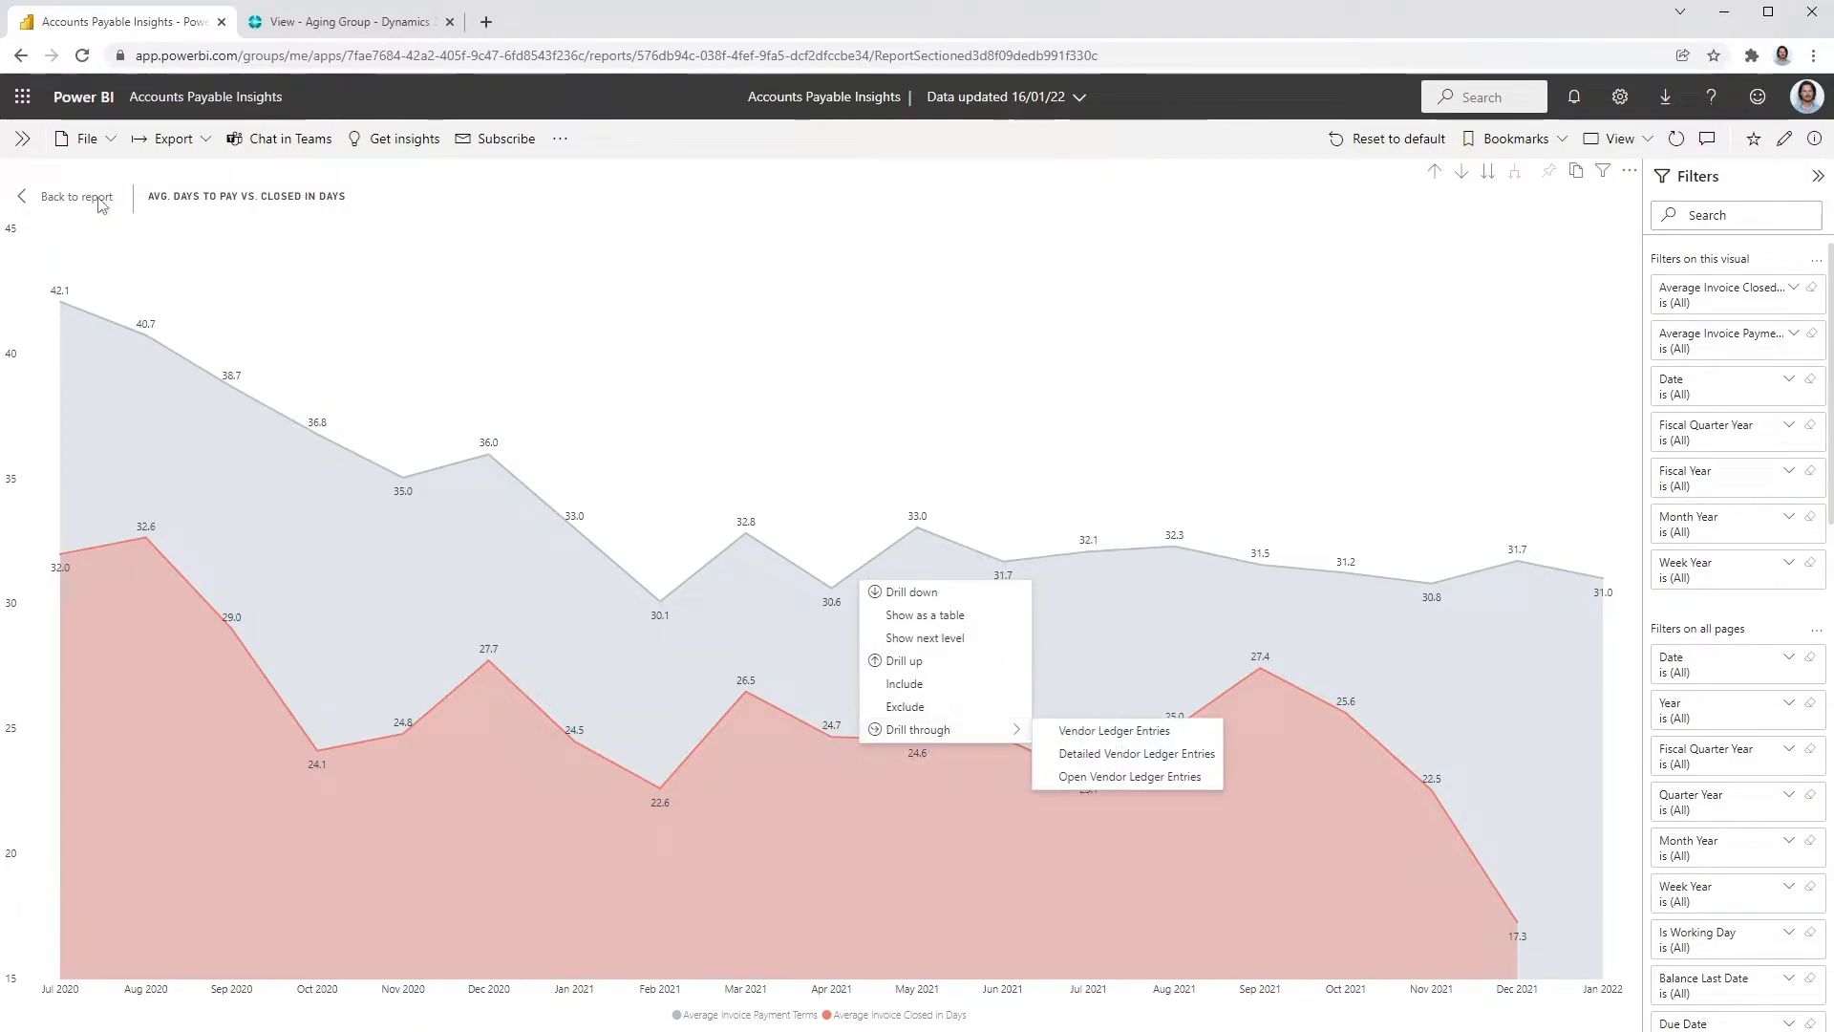
# Leave the enlarged chart and open the Vendor Statistics page from the report's start page.
pyautogui.click(99, 198)
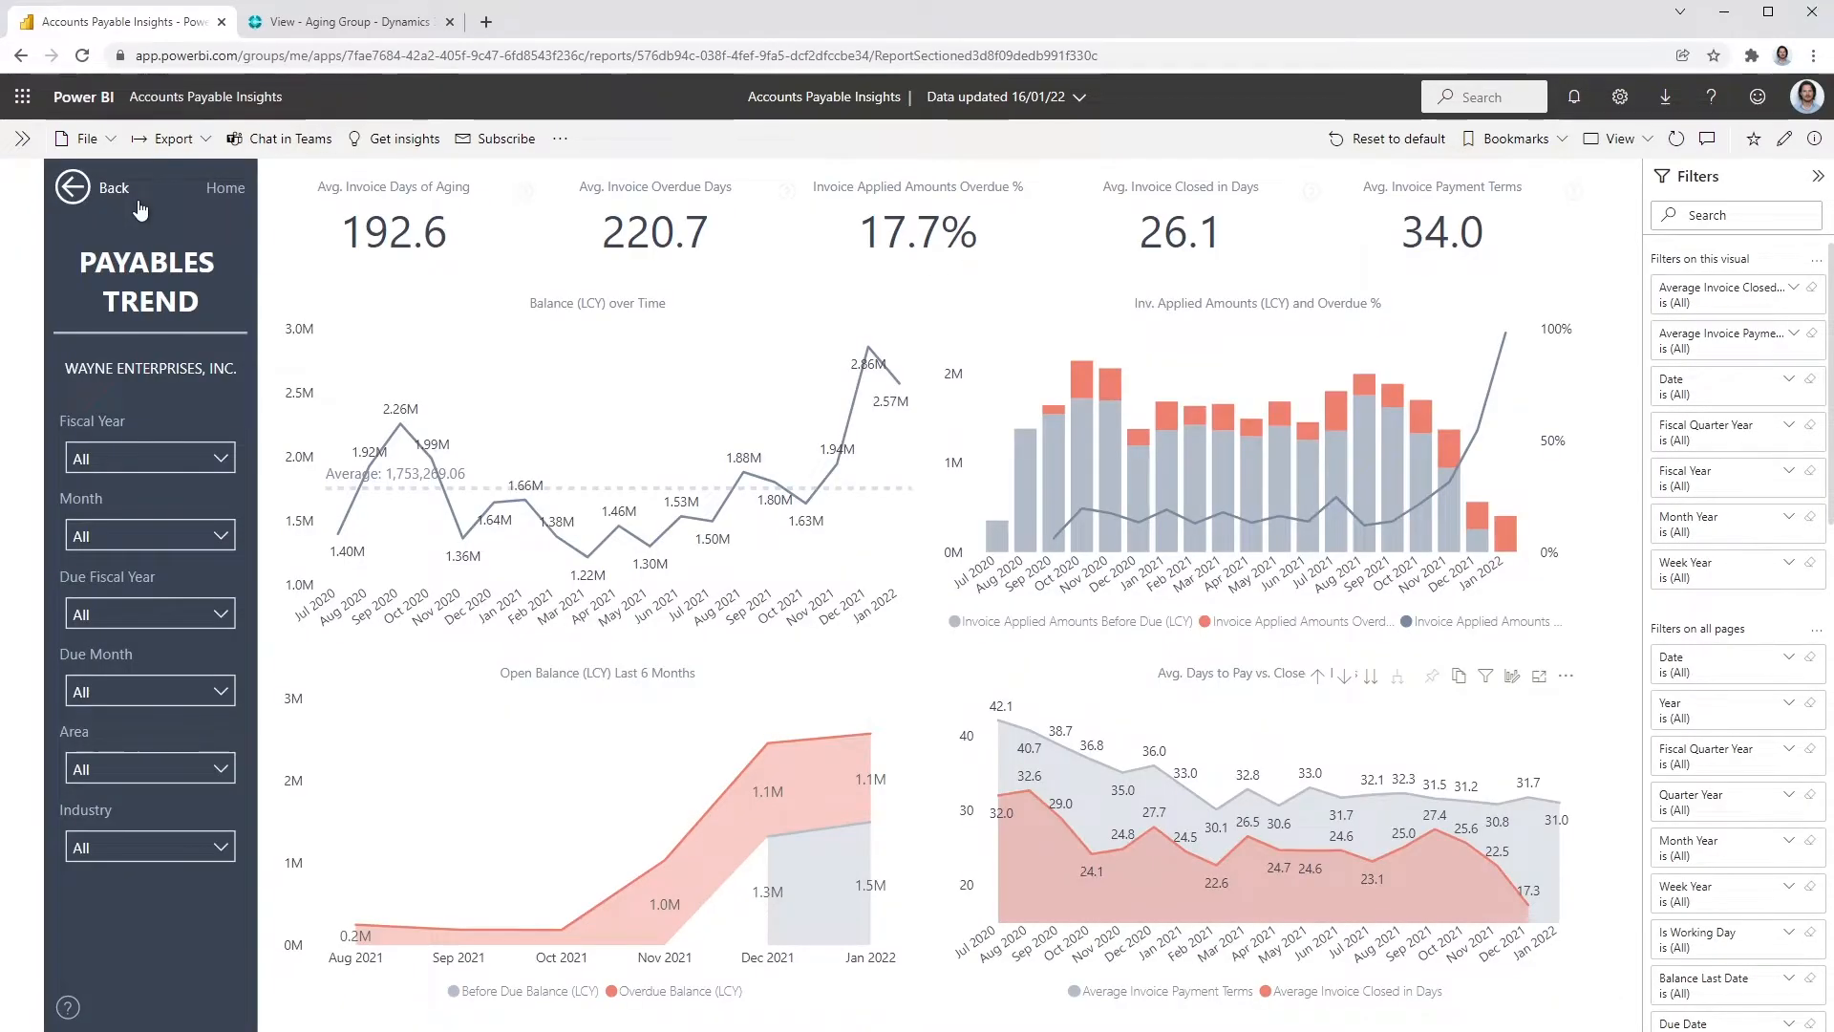
pyautogui.click(139, 209)
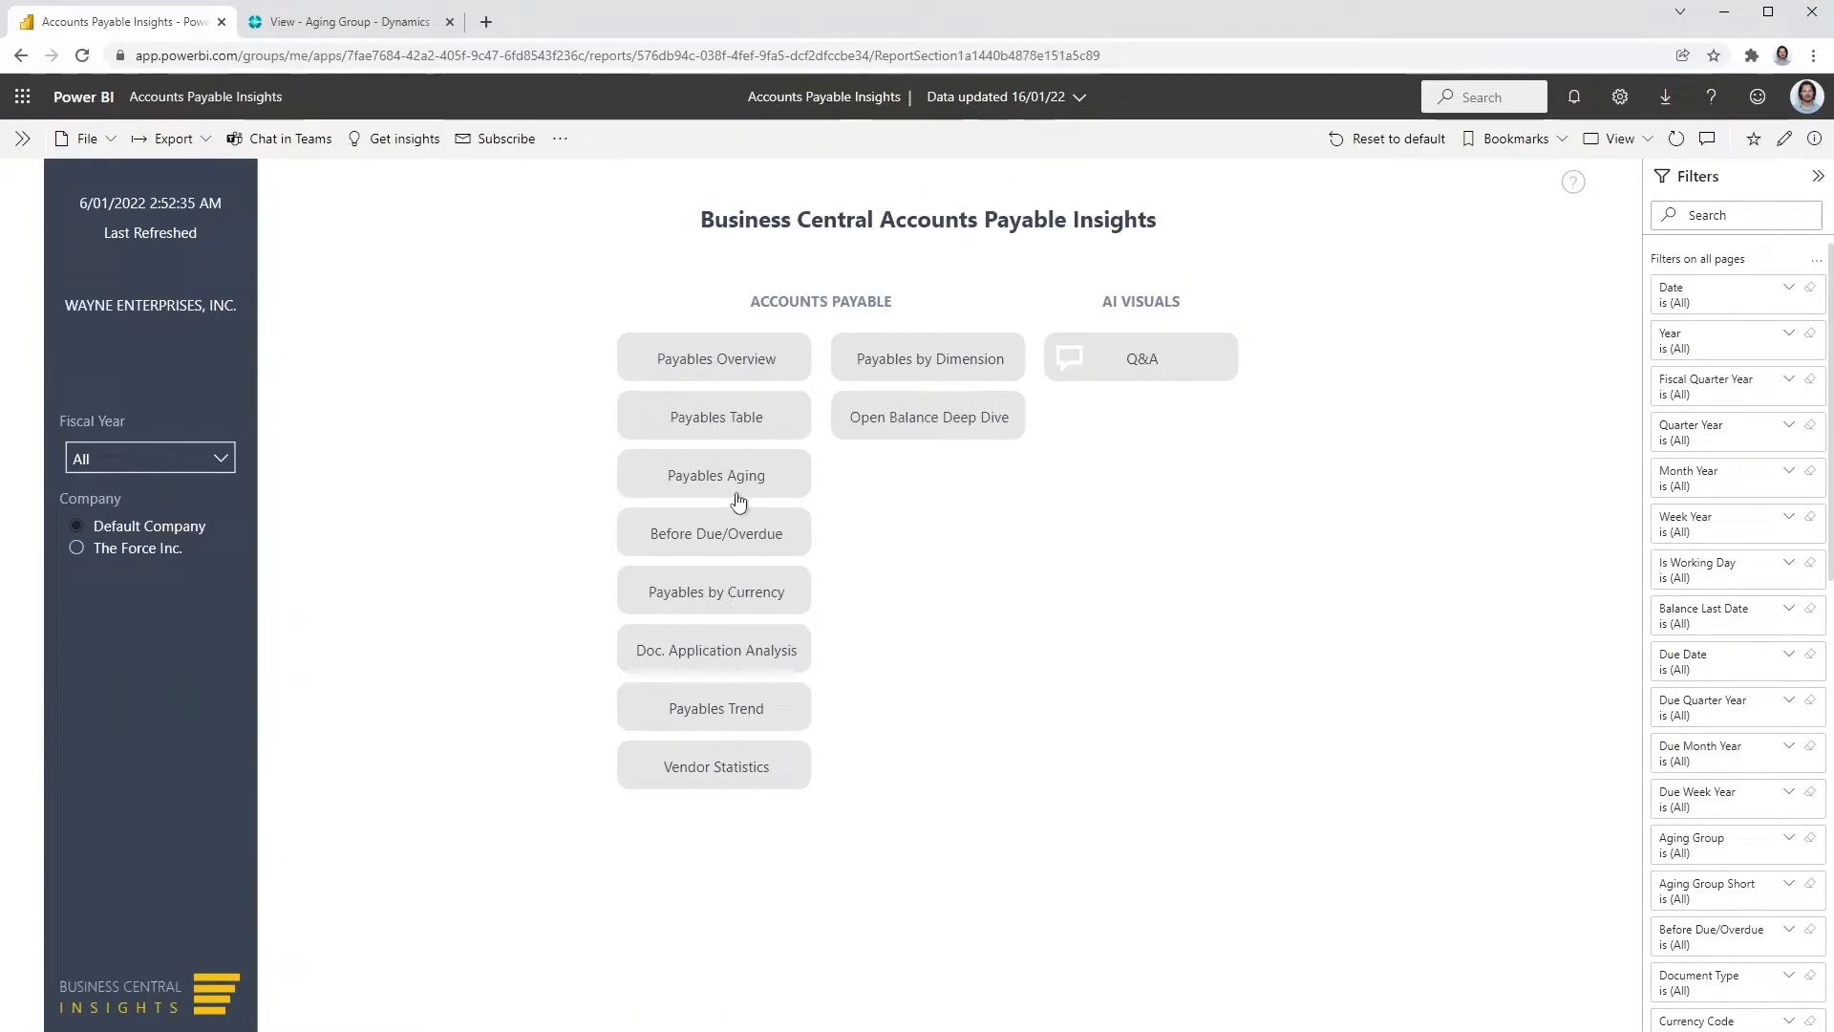
pyautogui.click(719, 410)
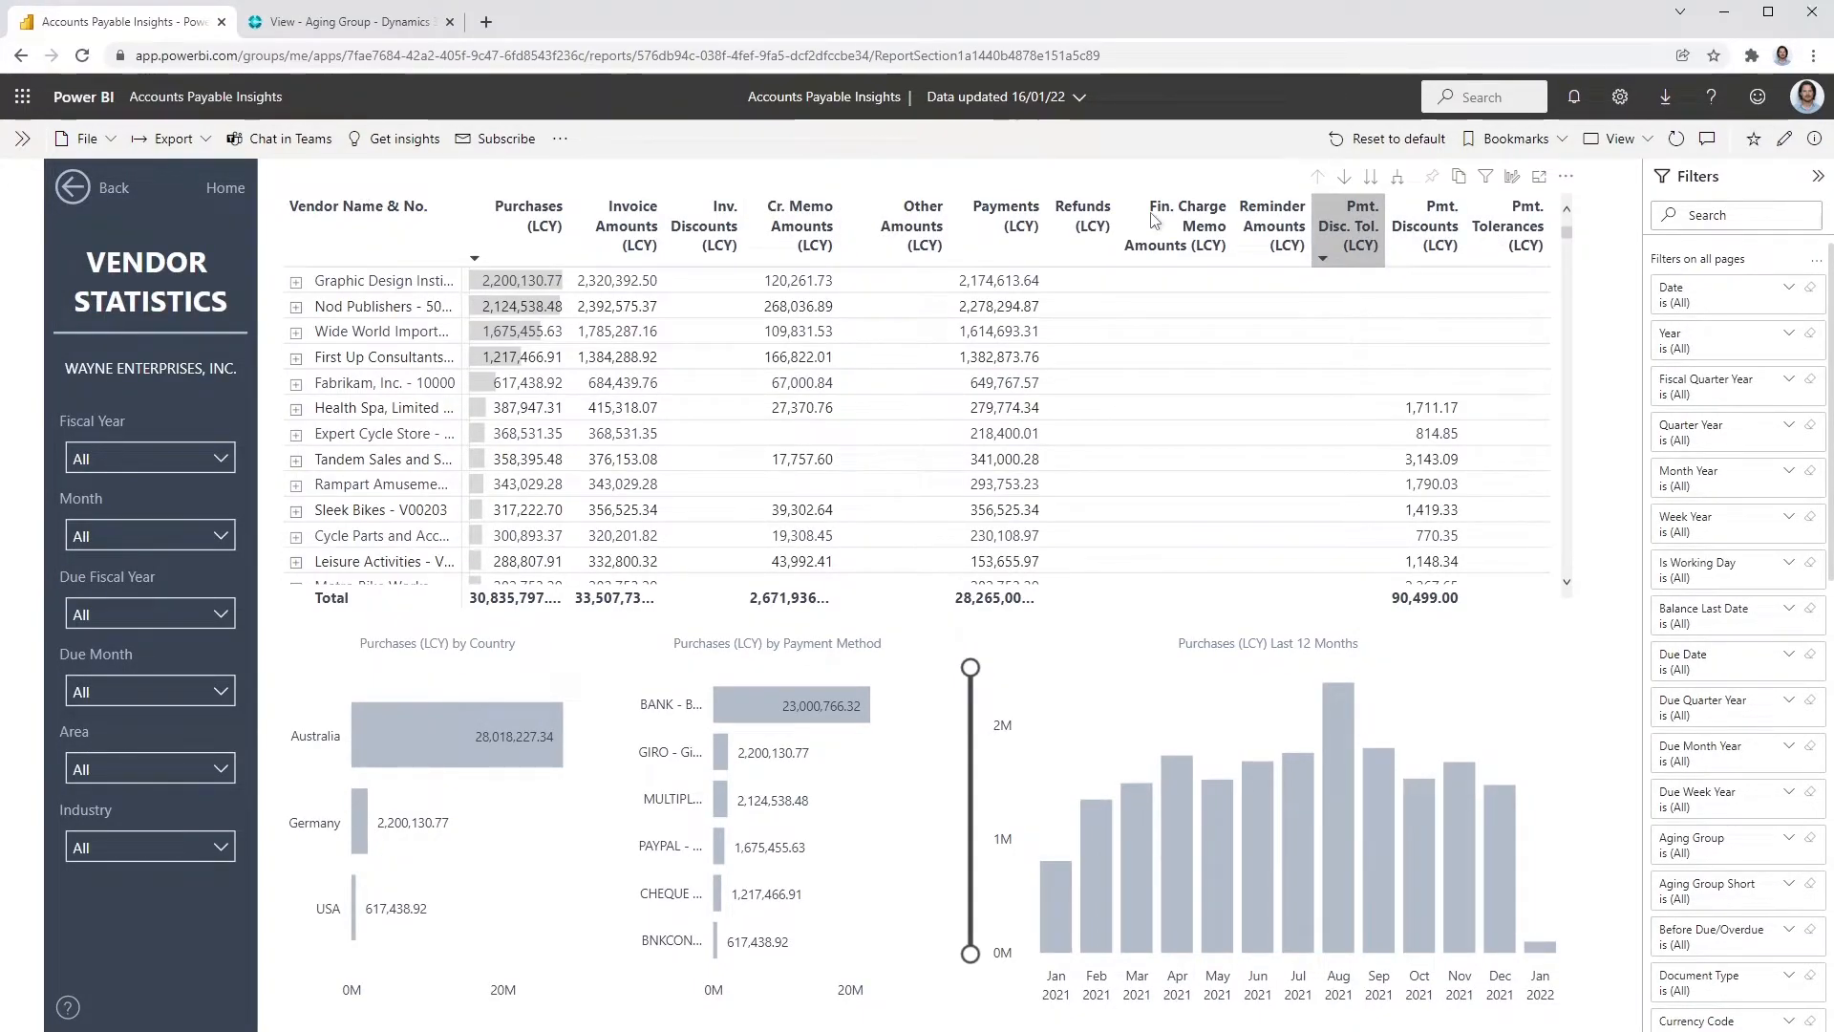
# Cross-filter the Vendor Statistics visuals by the Graphic Design Institute vendor row, clear that selection, and filter by the BANK and MULTIPLE payment methods in turn.
pyautogui.click(387, 288)
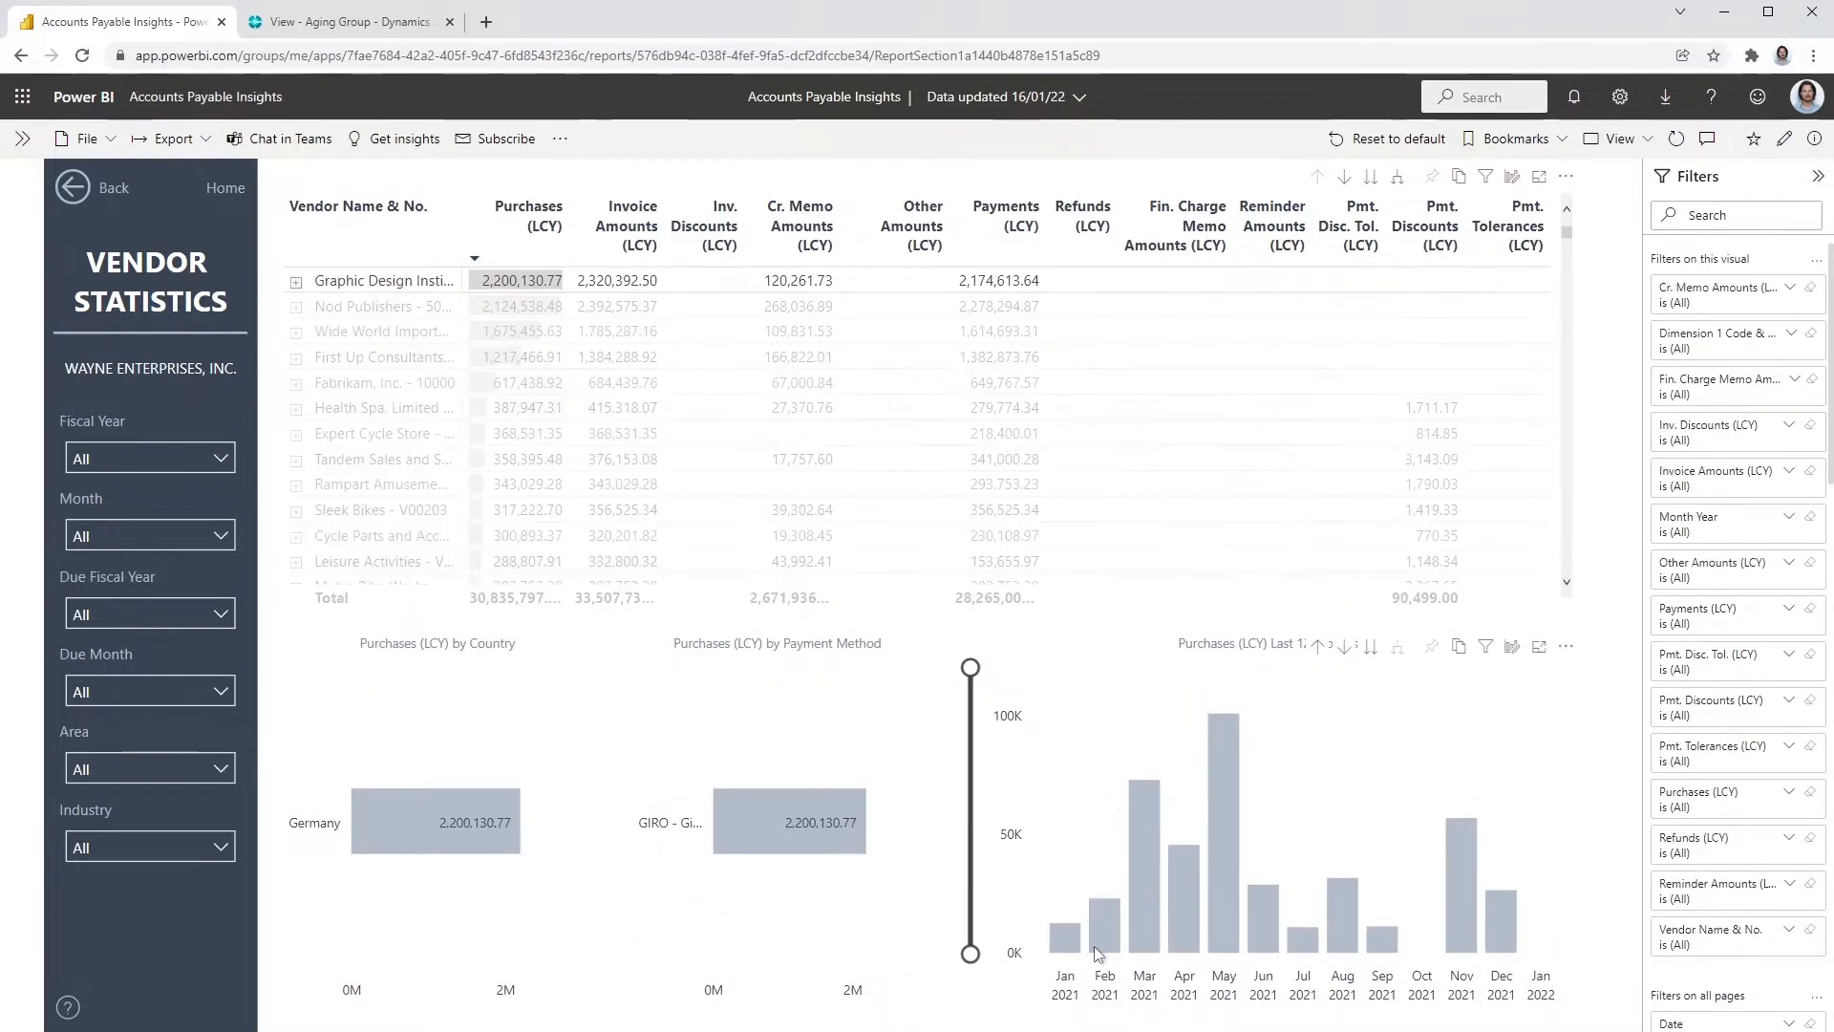
pyautogui.click(395, 281)
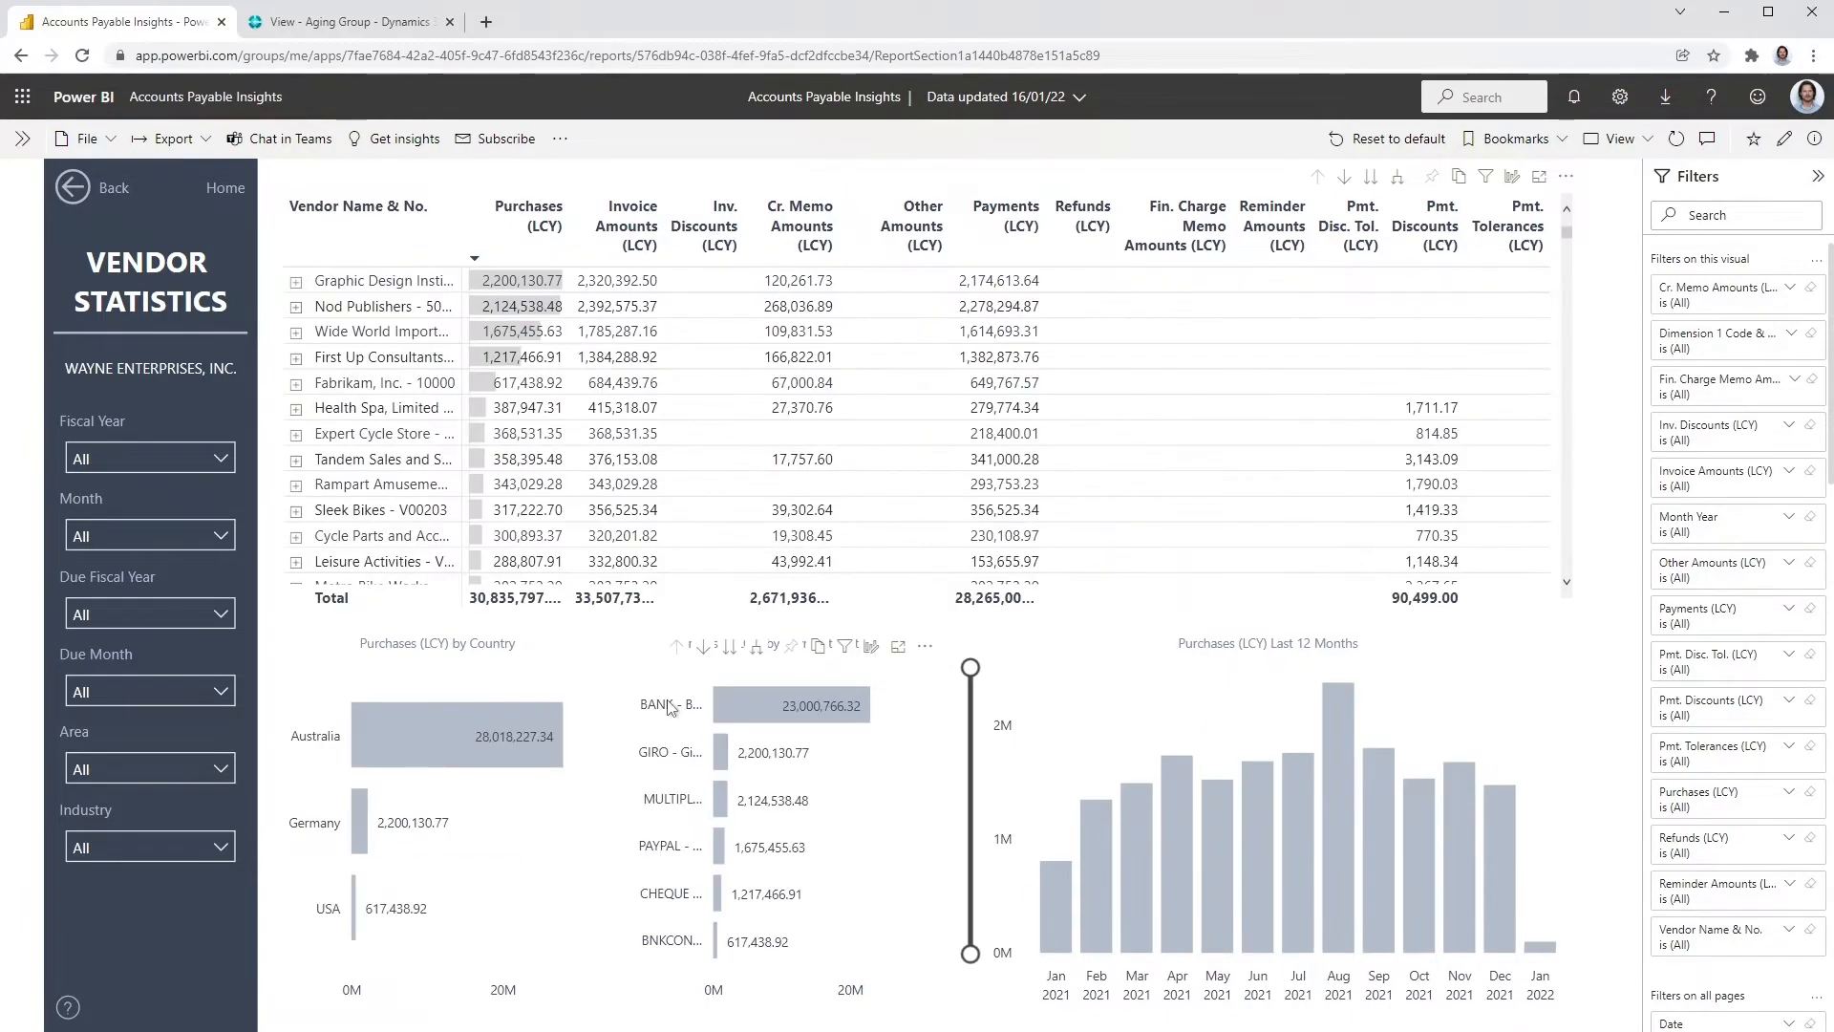
pyautogui.click(669, 705)
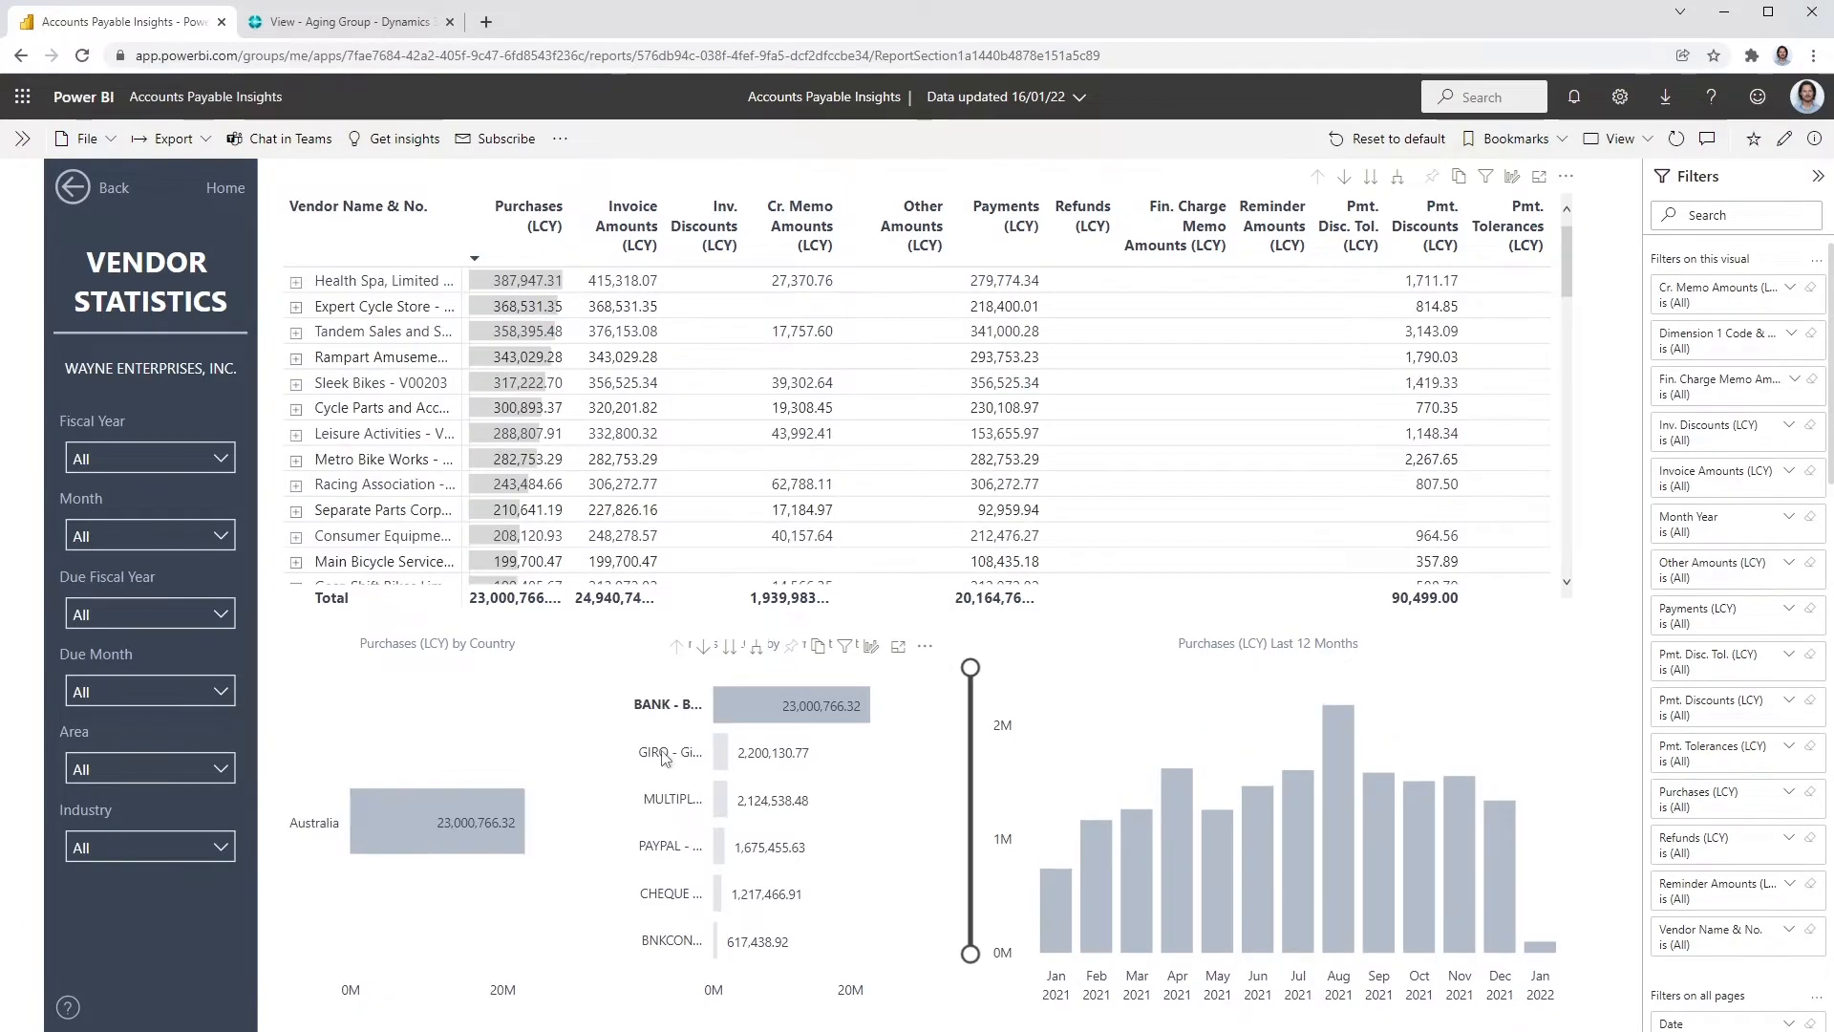
pyautogui.click(674, 800)
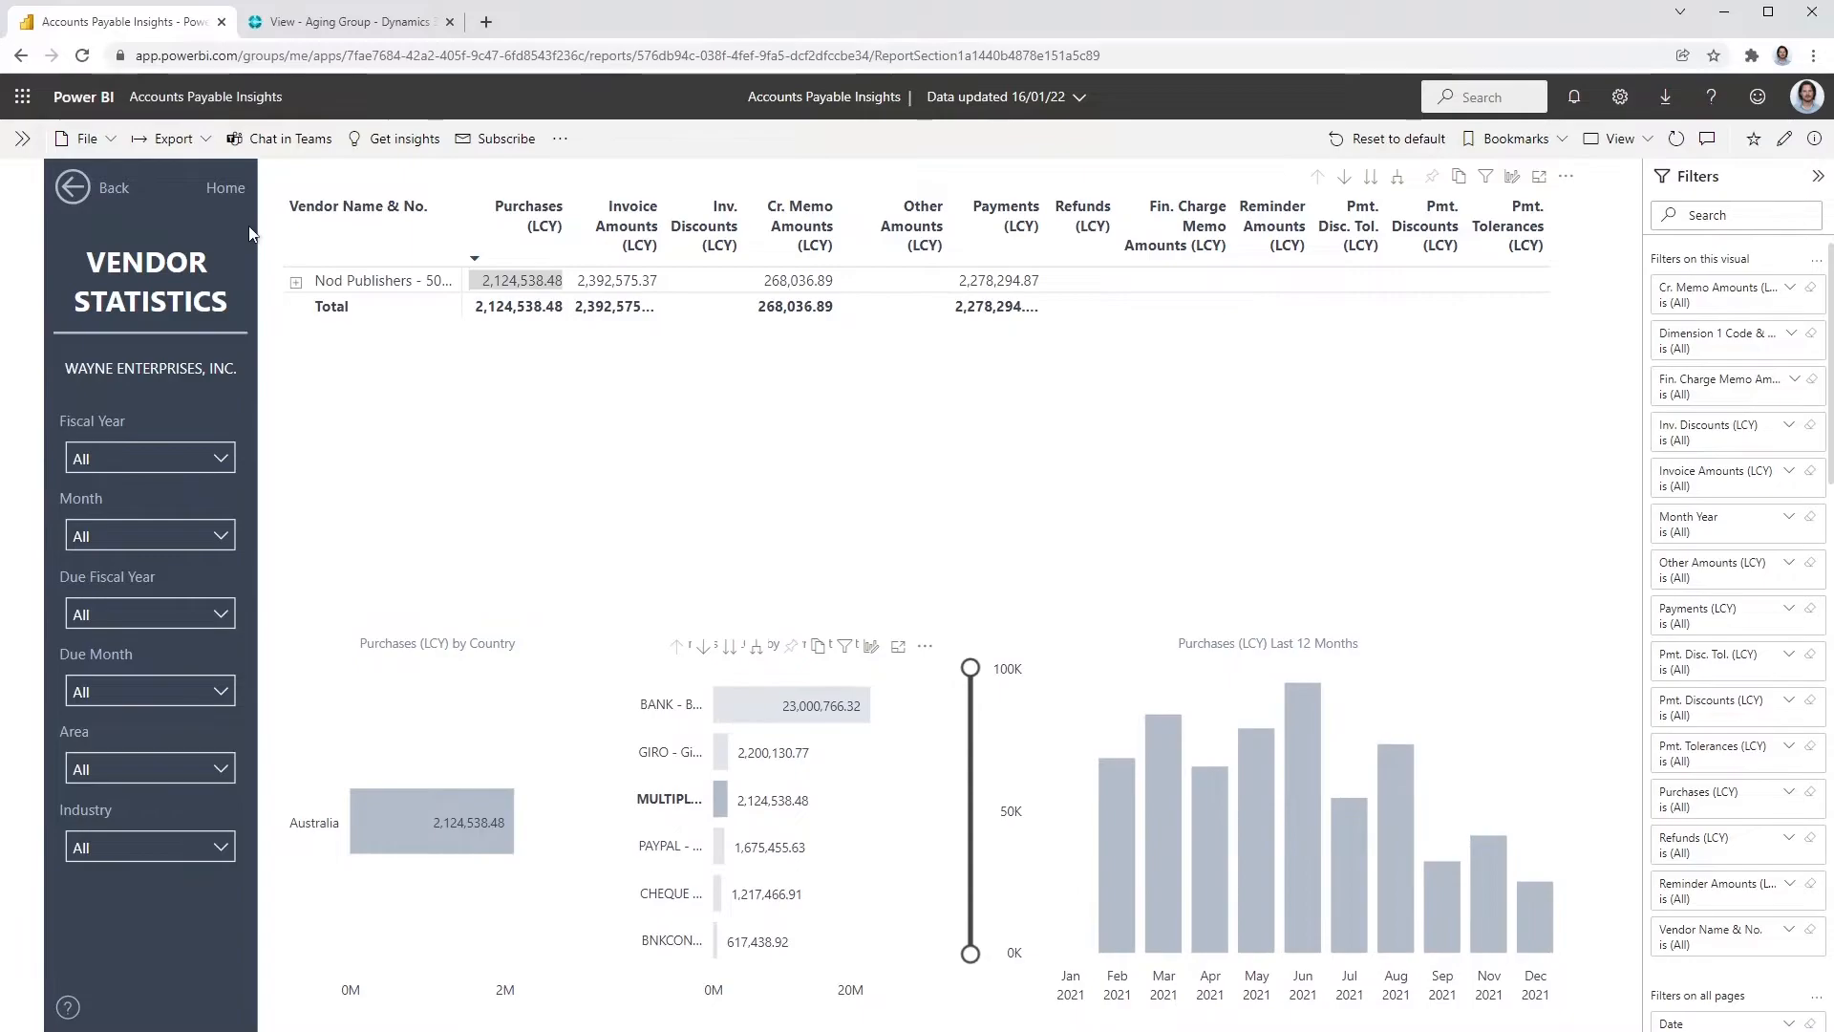
# Open the Payables by Dimension page and cross-filter its visuals by the Metallic Paint and Overcoat Co vendor under VIC - Victoria.
pyautogui.click(227, 188)
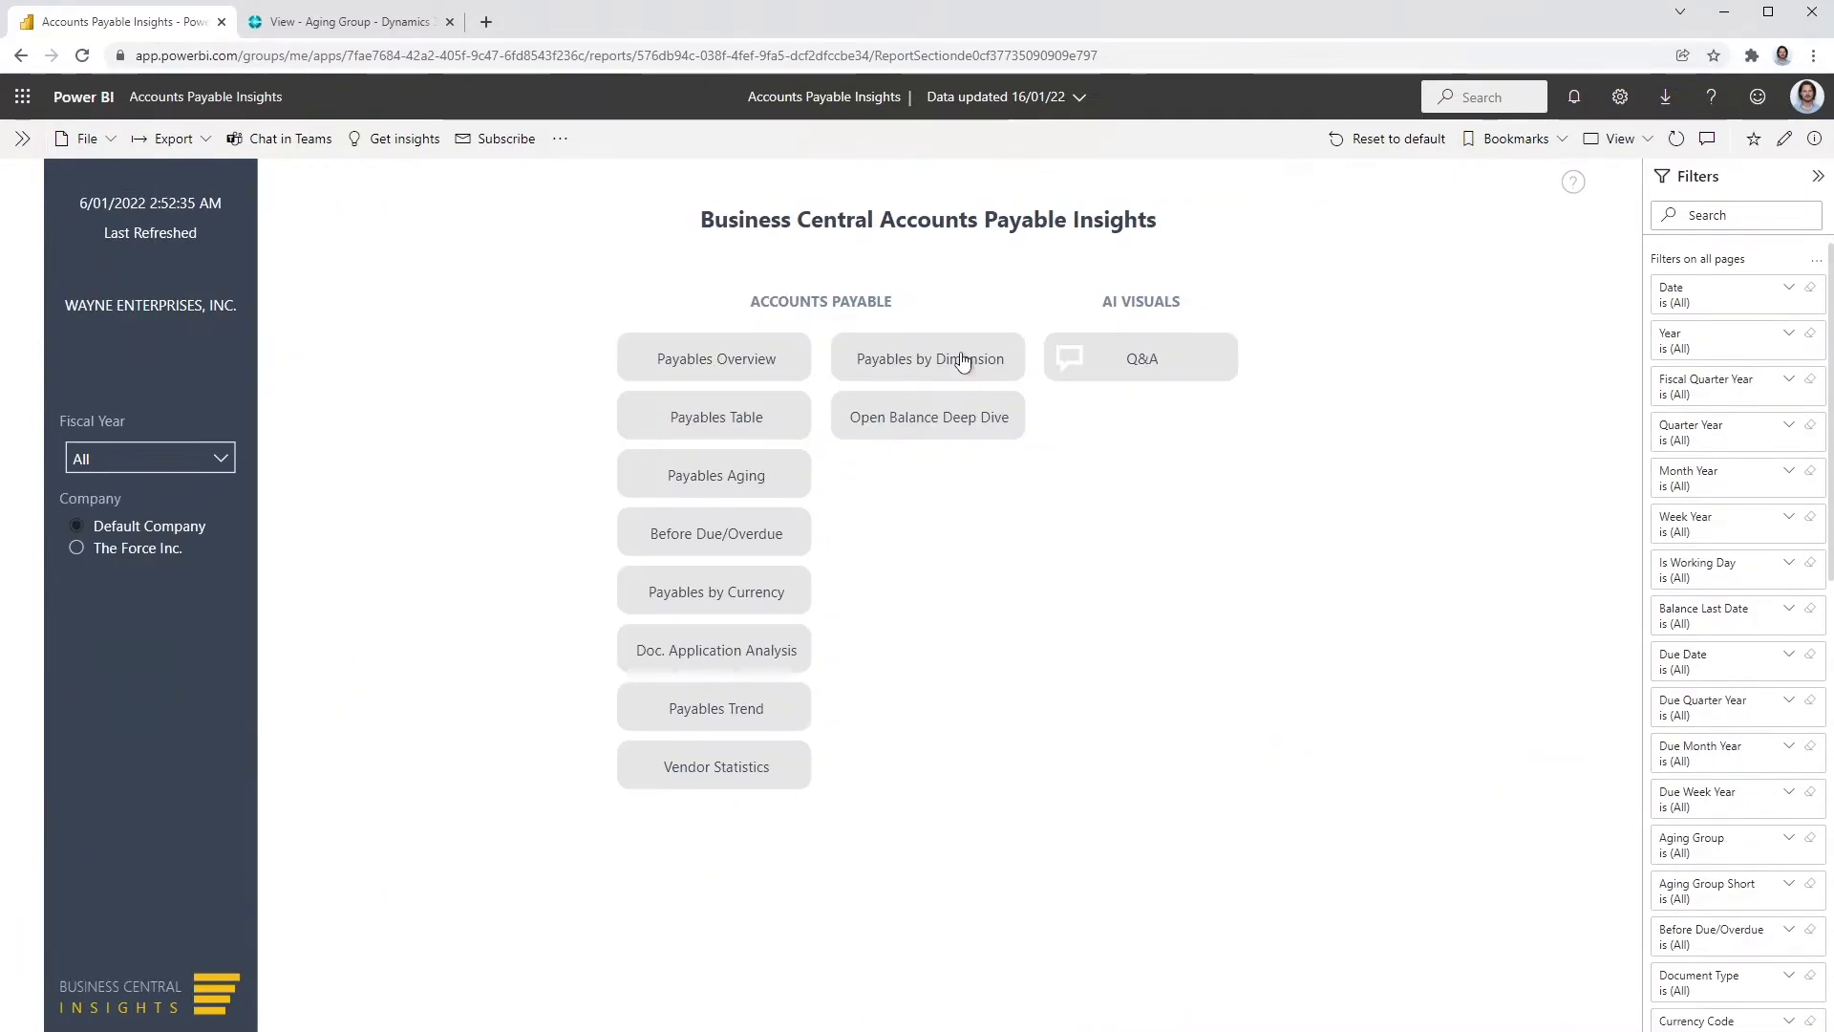
pyautogui.click(962, 361)
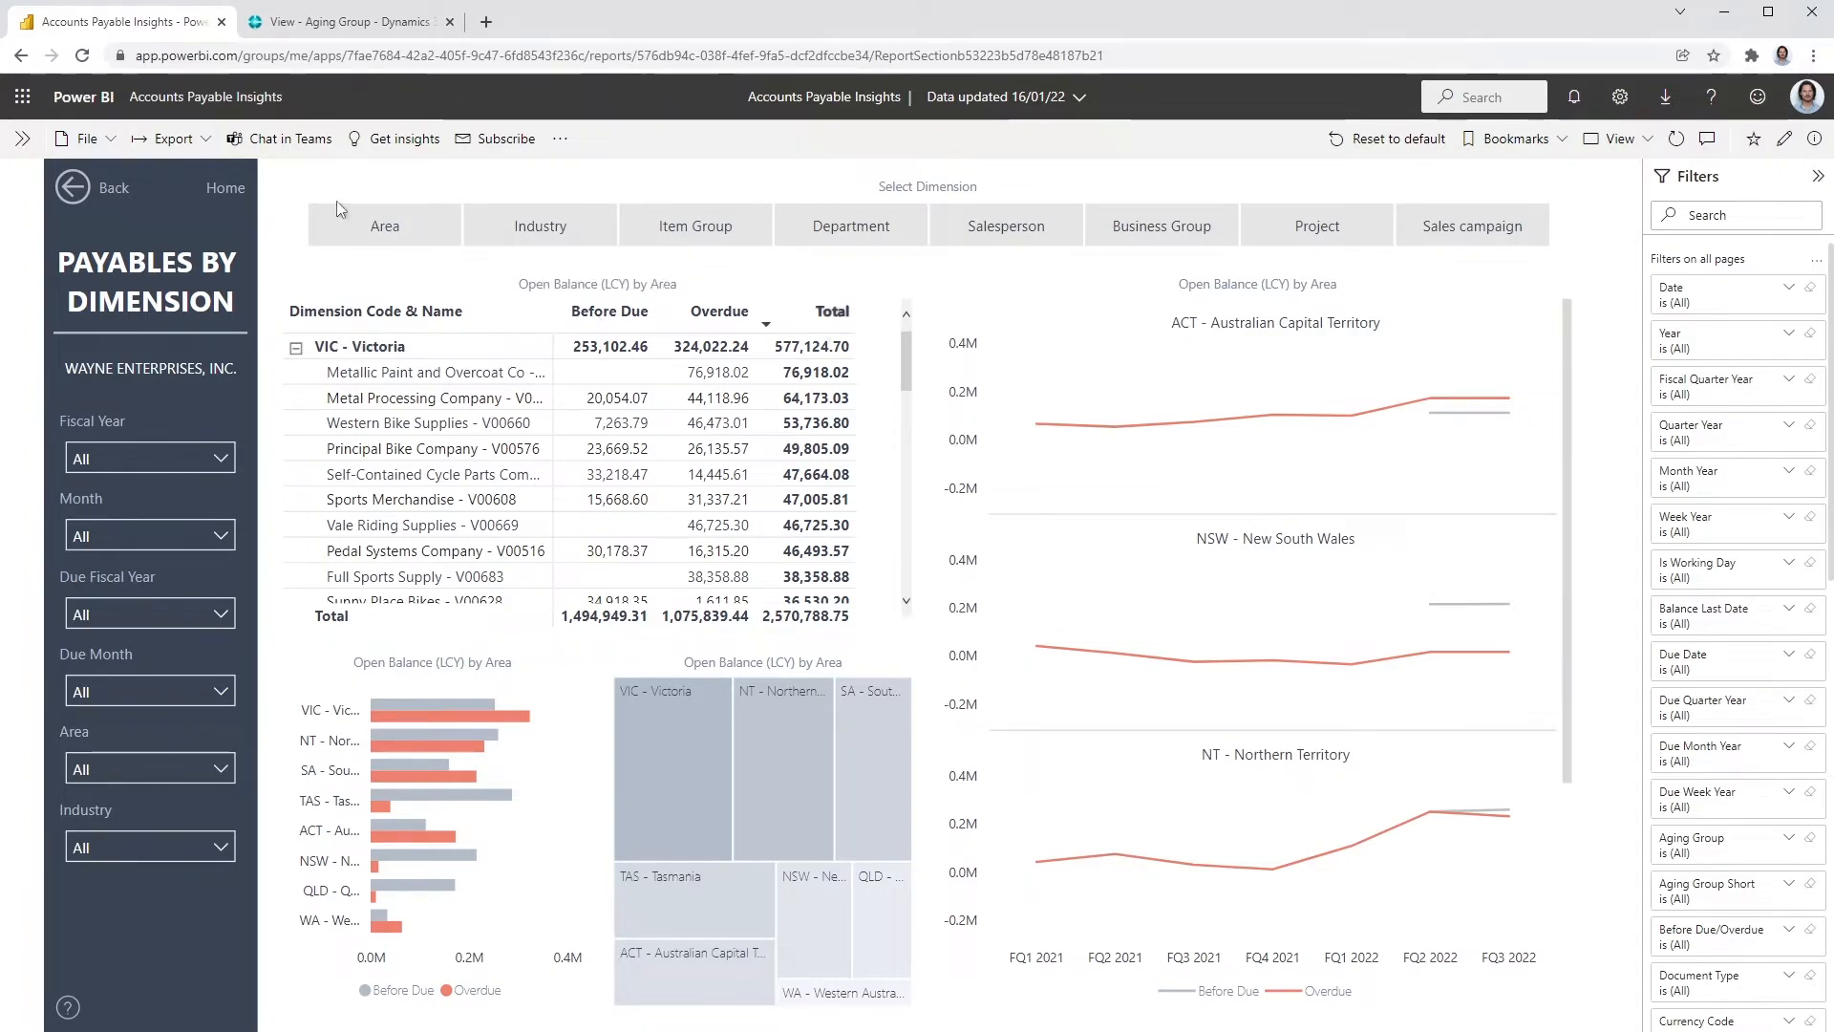
pyautogui.click(397, 374)
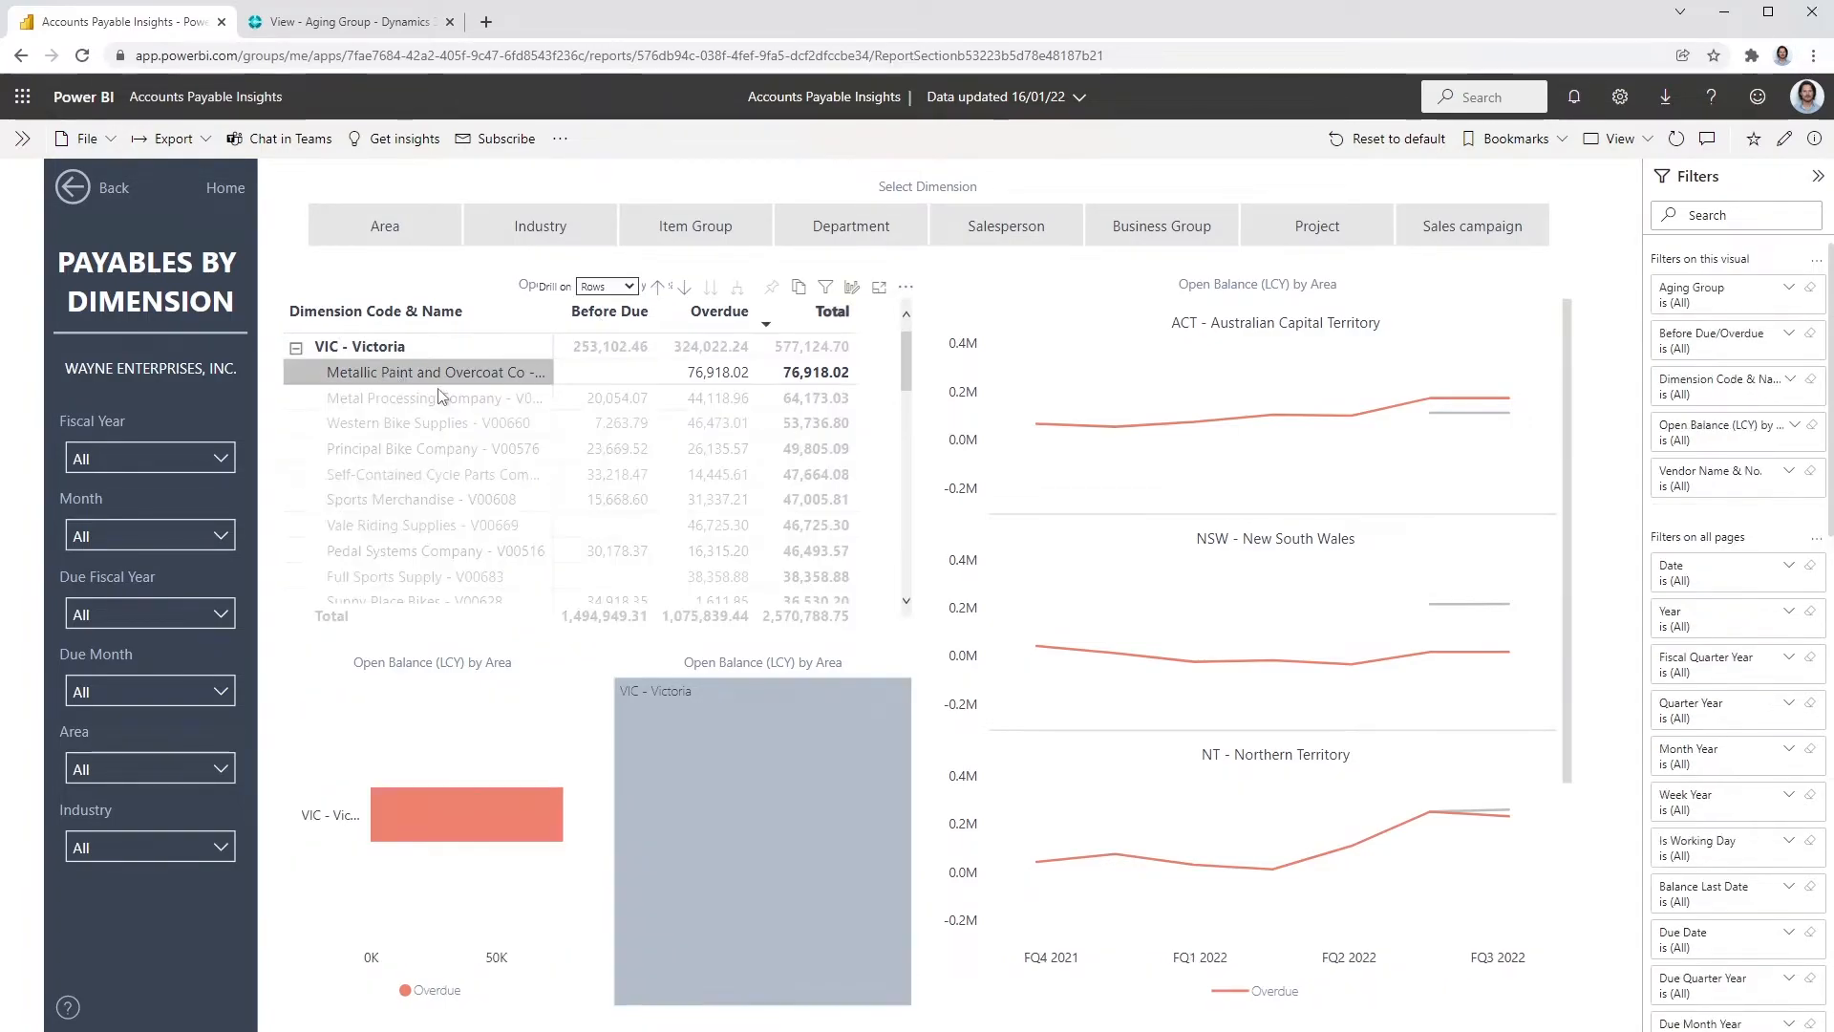
# Open the Open Balance Deep Dive page, inspect the Before Due and Overdue branches of its decomposition tree, and return to the start page.
pyautogui.click(222, 189)
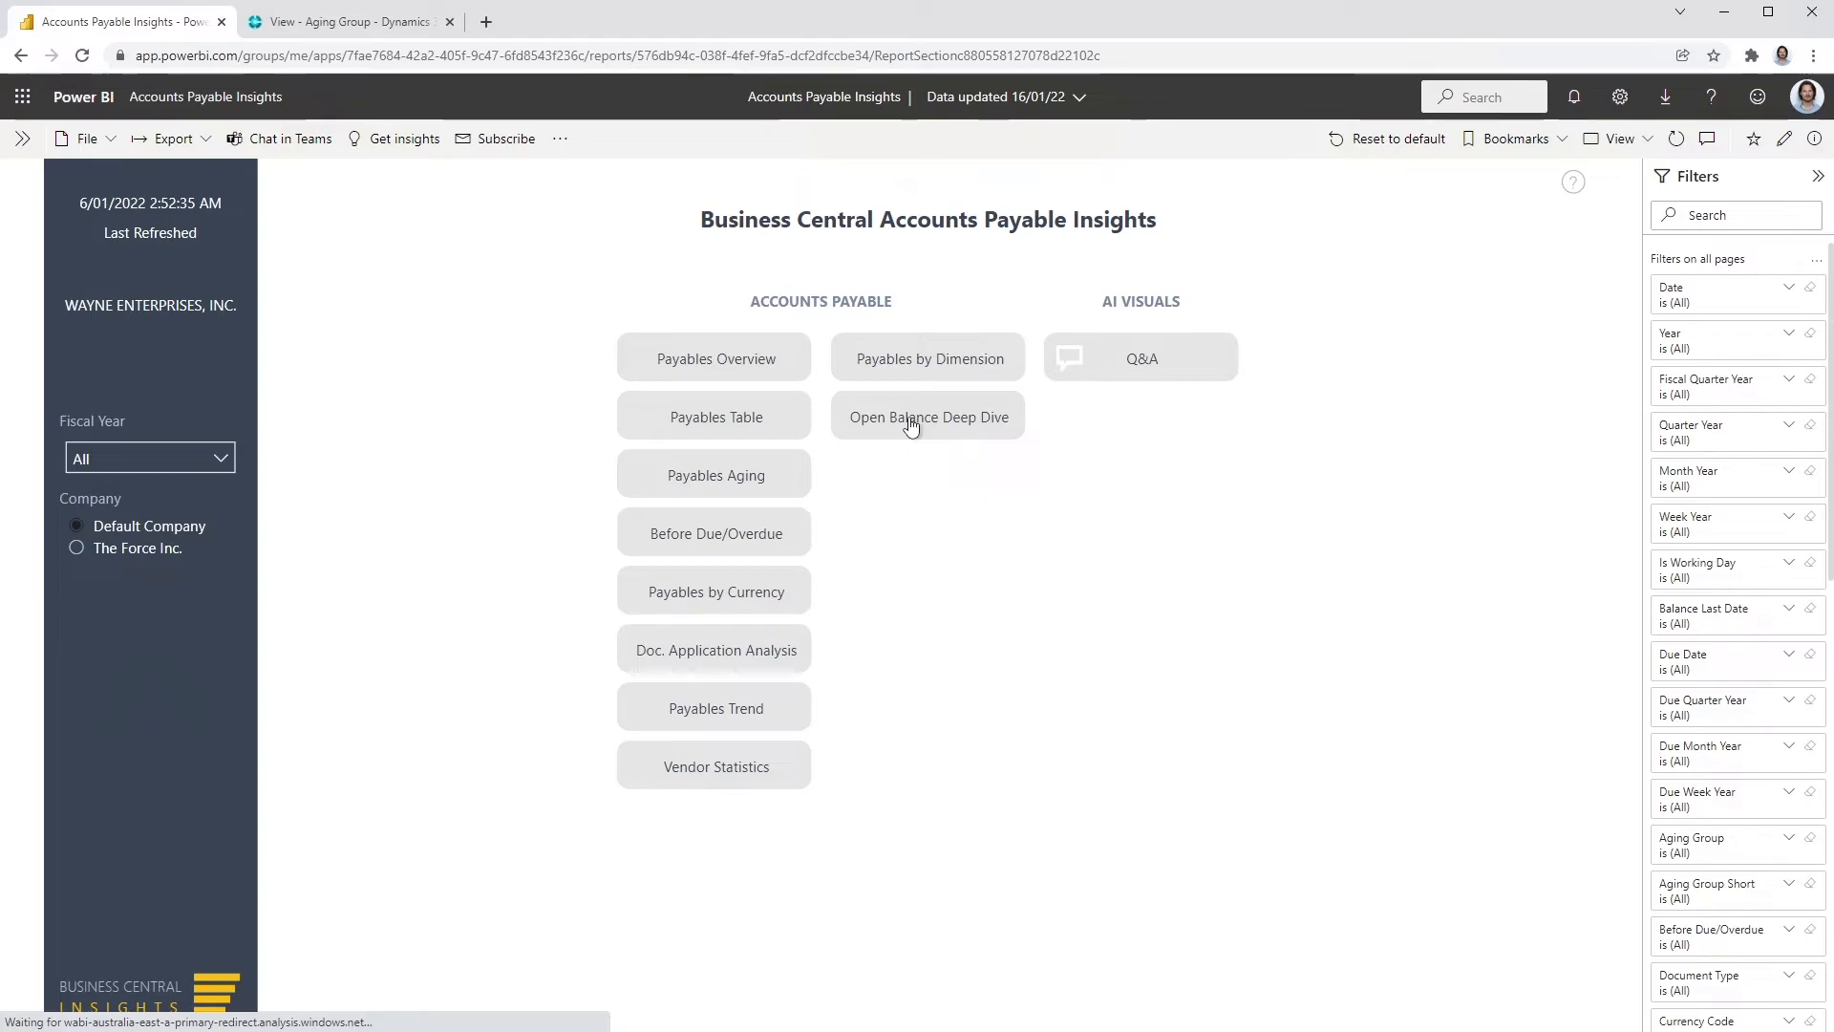
pyautogui.click(910, 425)
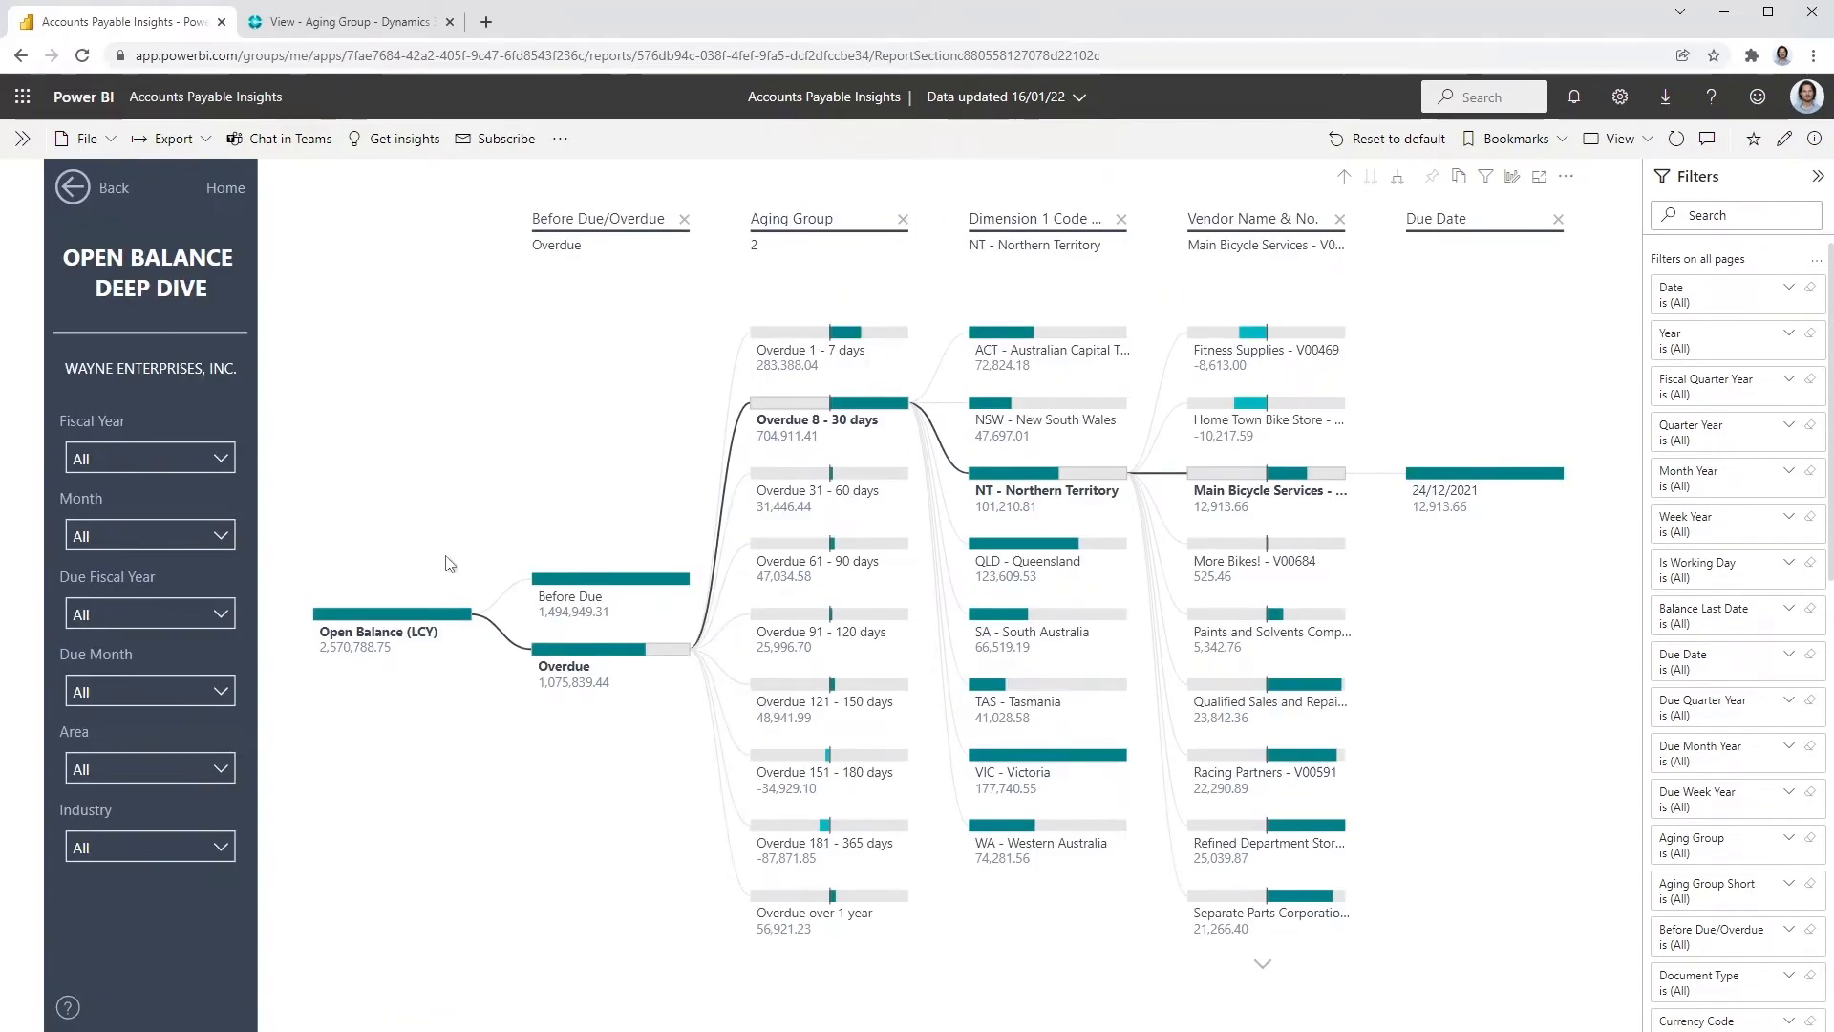
pyautogui.click(593, 578)
pyautogui.click(604, 657)
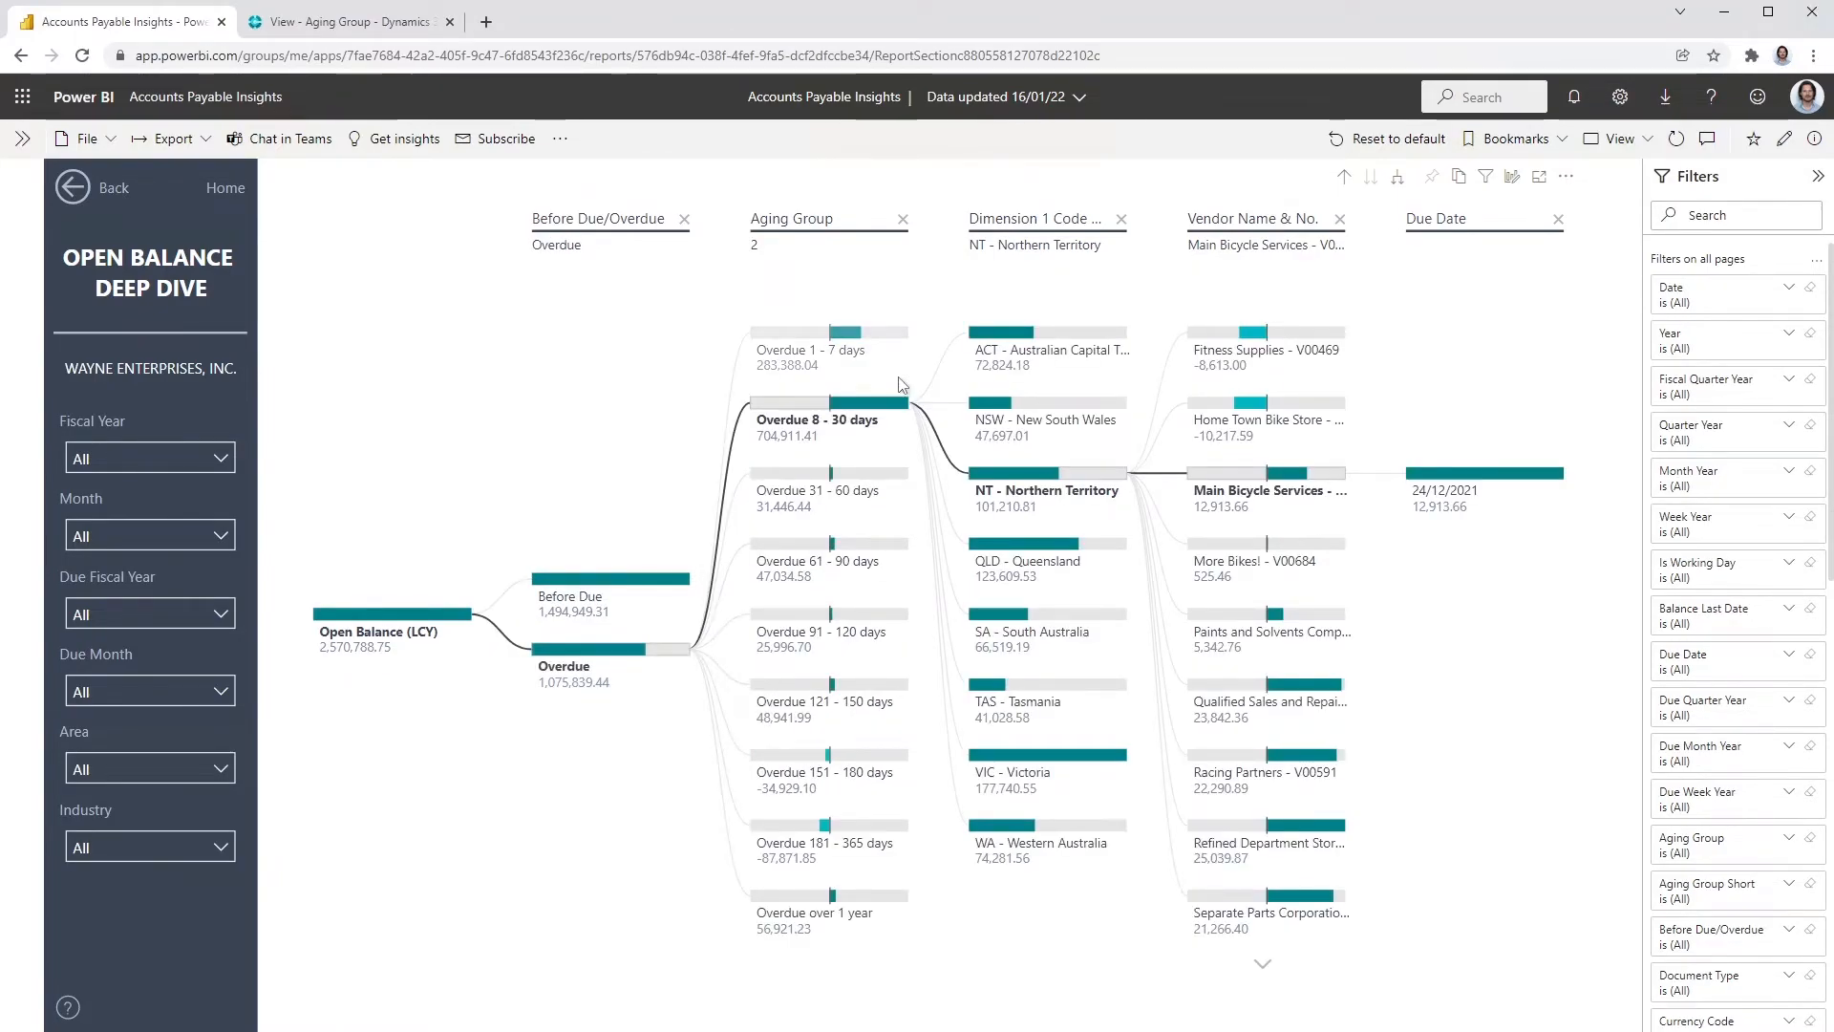
pyautogui.click(225, 187)
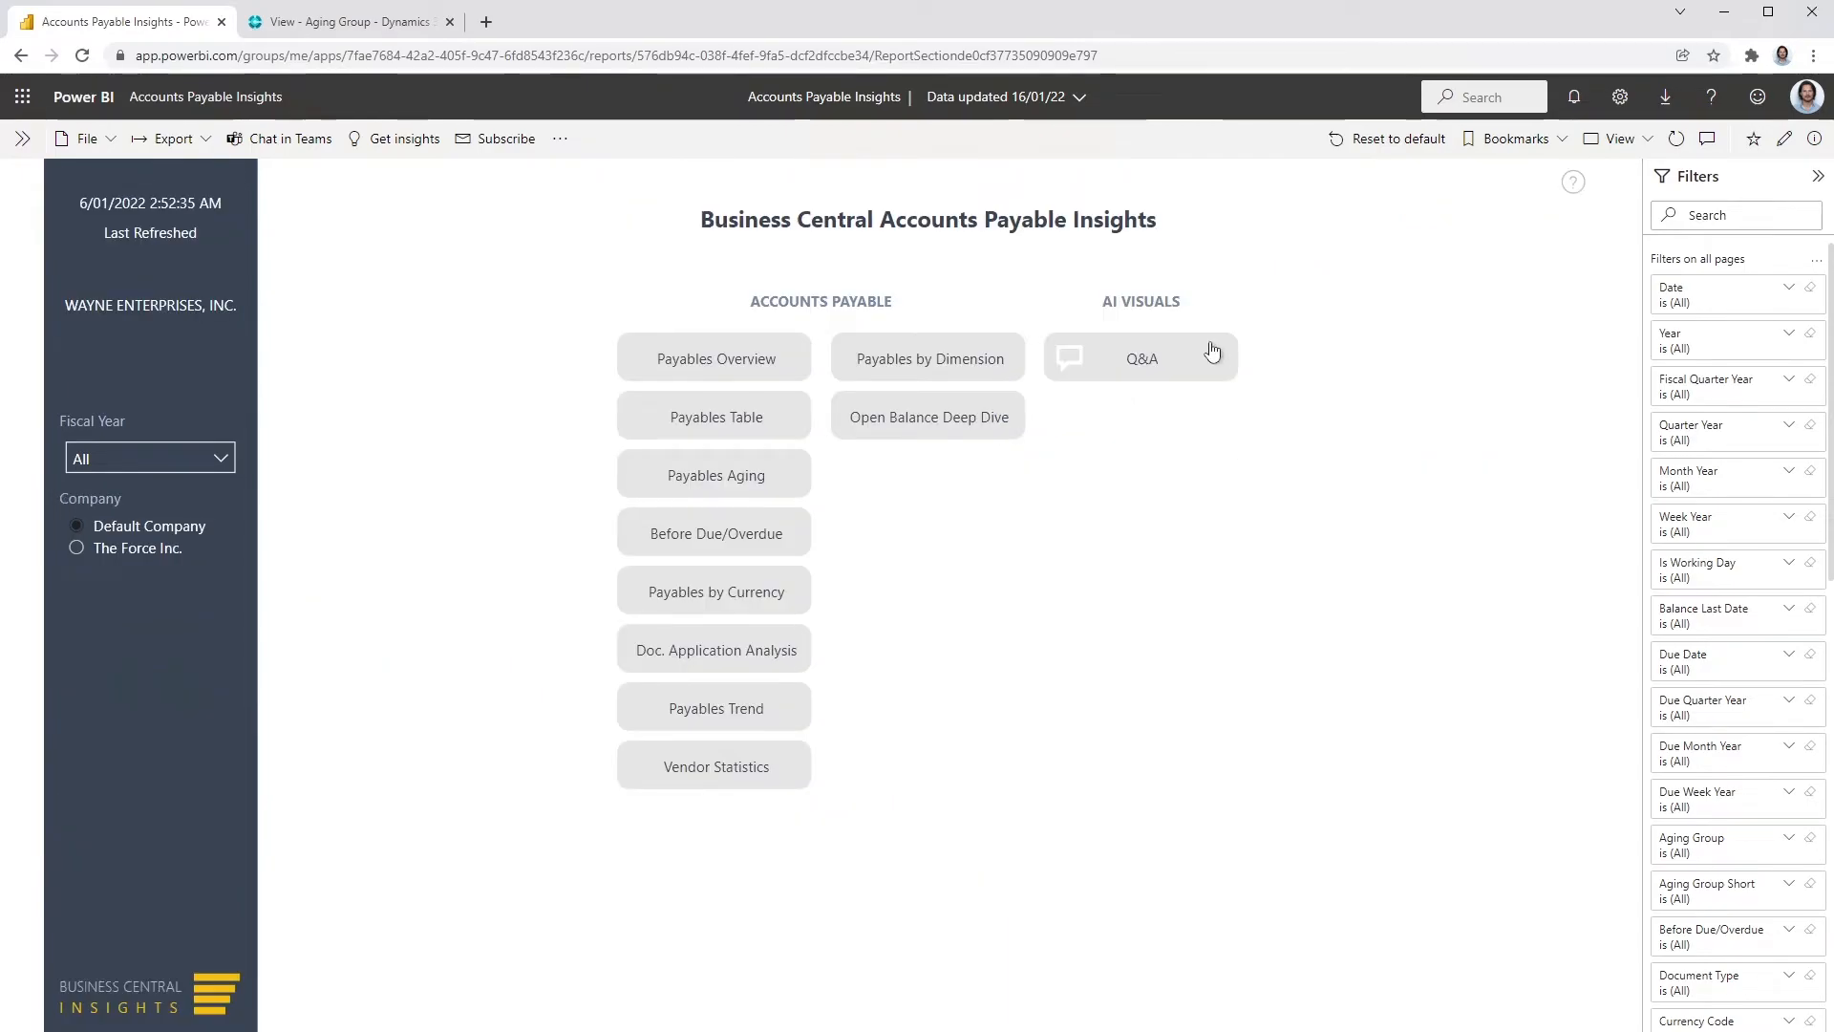